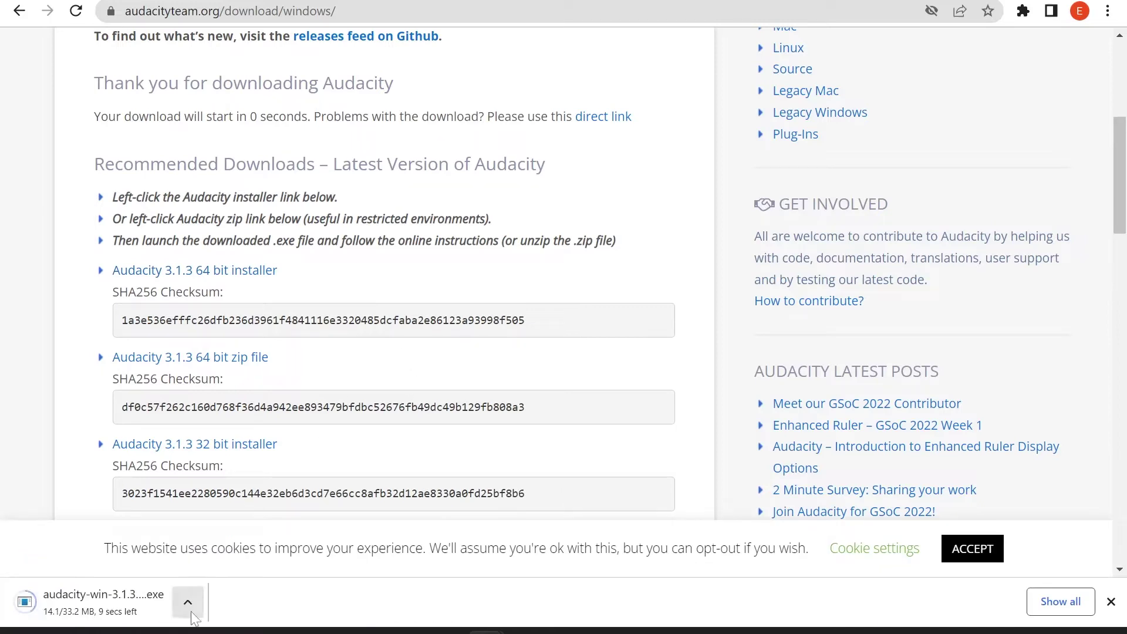
- Cancel the running Audacity installer download and dismiss the browser's download bar
left_click(190, 611)
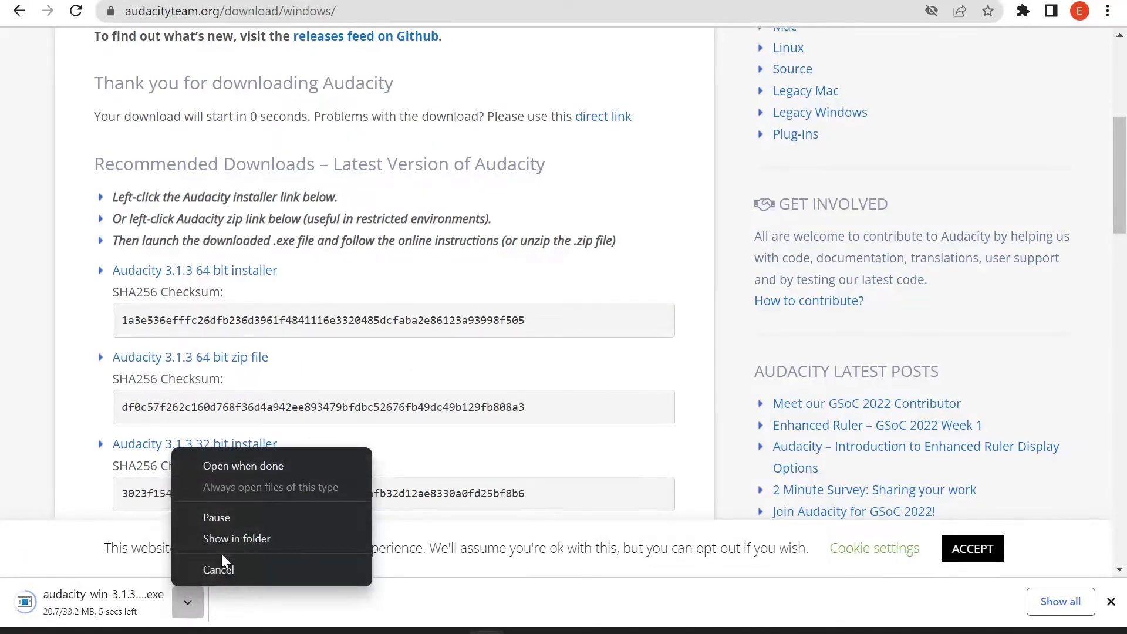
left_click(224, 570)
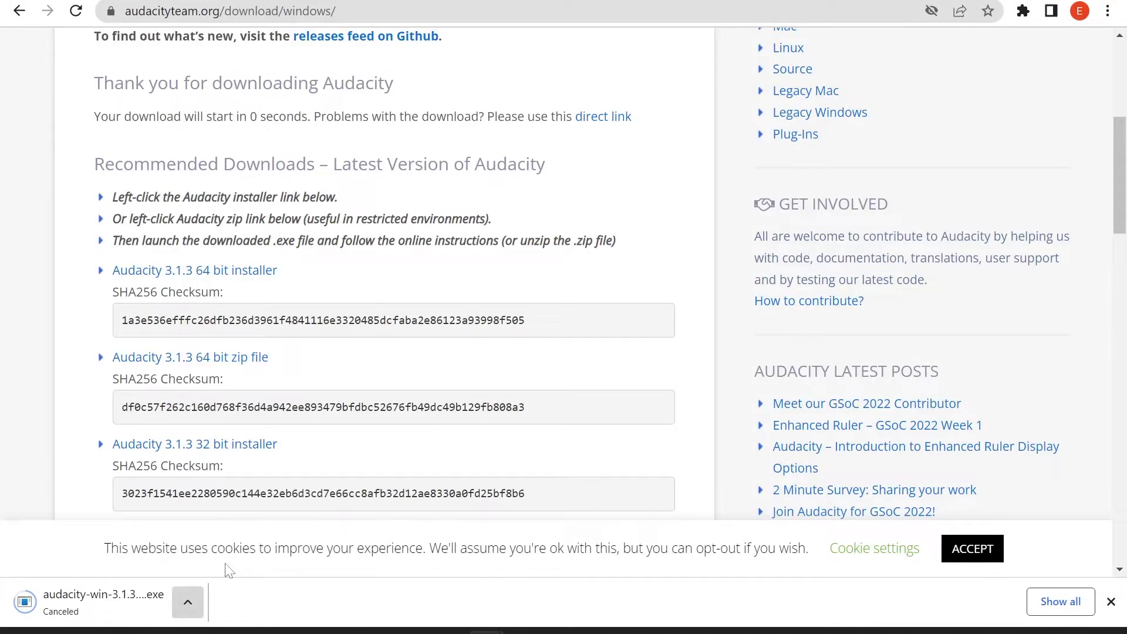
scroll(552, 418, "up", 5)
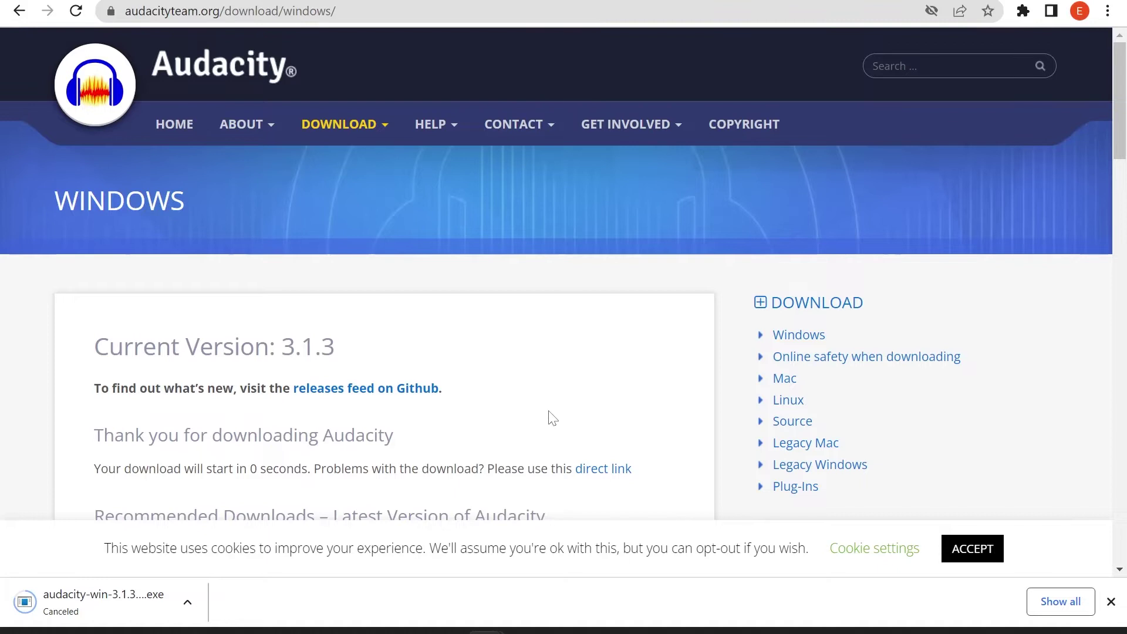
left_click(1111, 602)
scroll(641, 333, "down", 1)
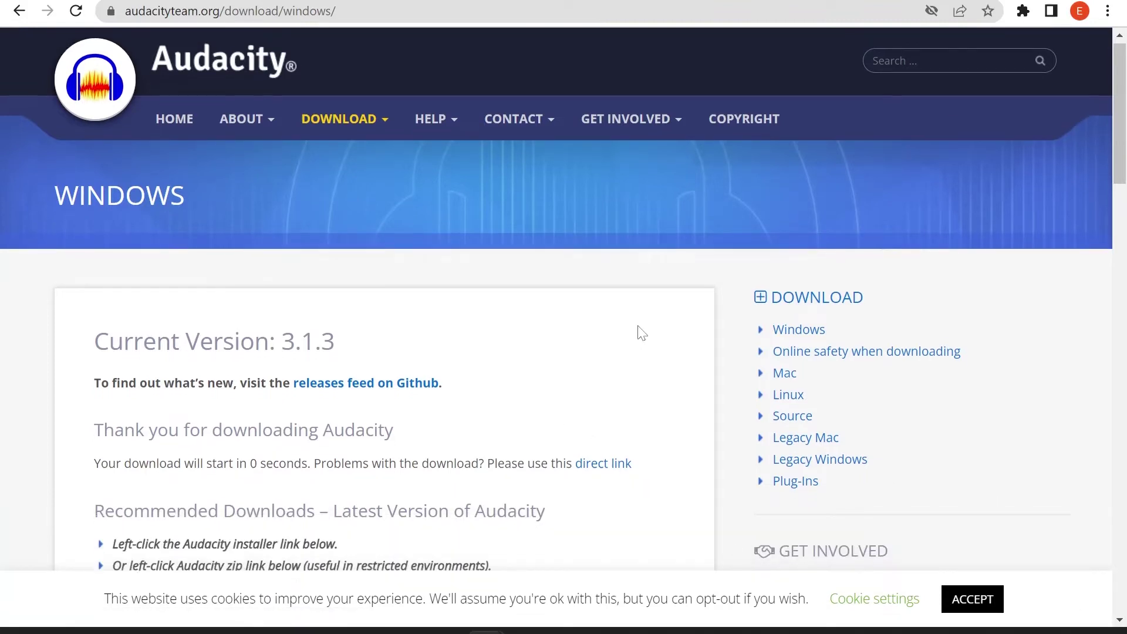
scroll(642, 333, "down", 4)
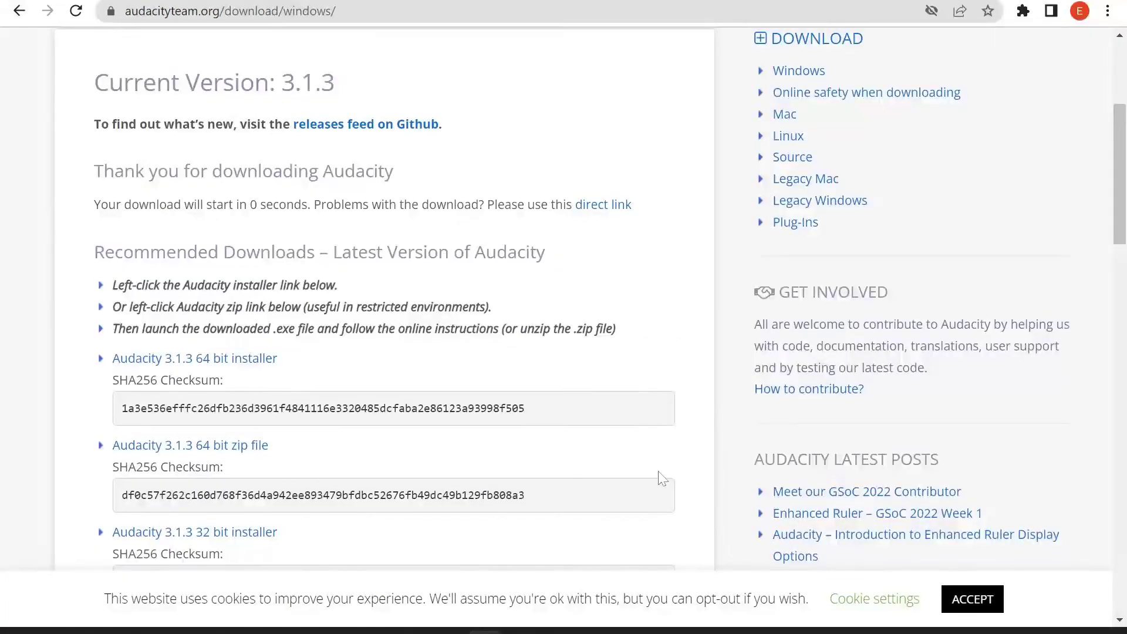
- Switch to Audacity by finding it in the system search with "audacity"
key("super")
type("audacity")
key("Return")
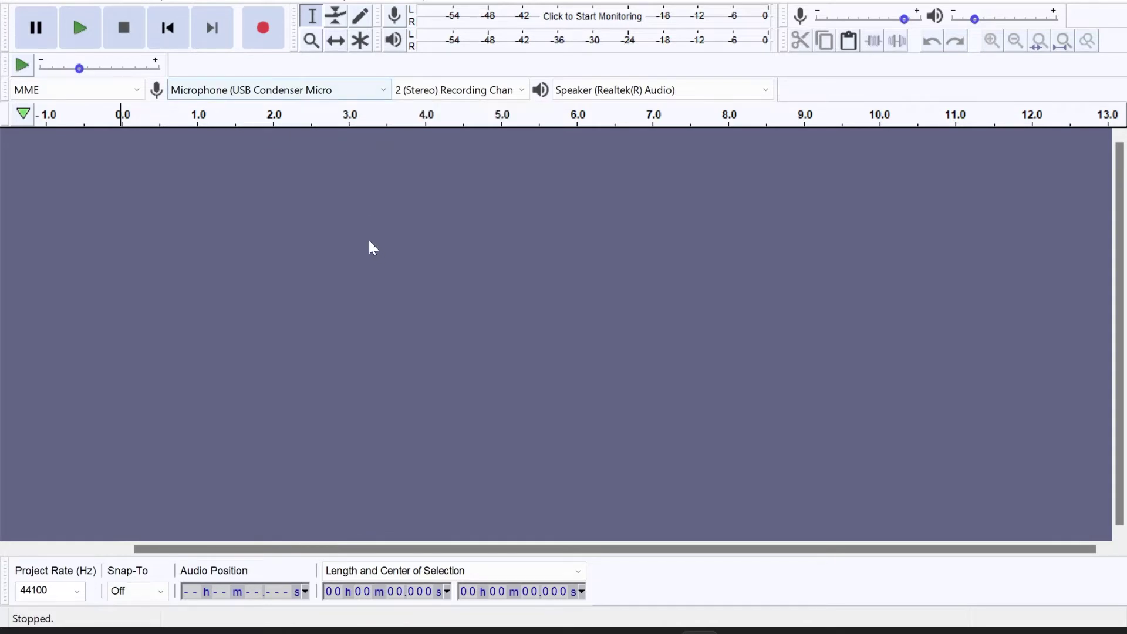
- Review the recording device choices, keeping the USB condenser microphone, and choose Speaker (Realtek(R) Audio) as the playback device
left_click(332, 96)
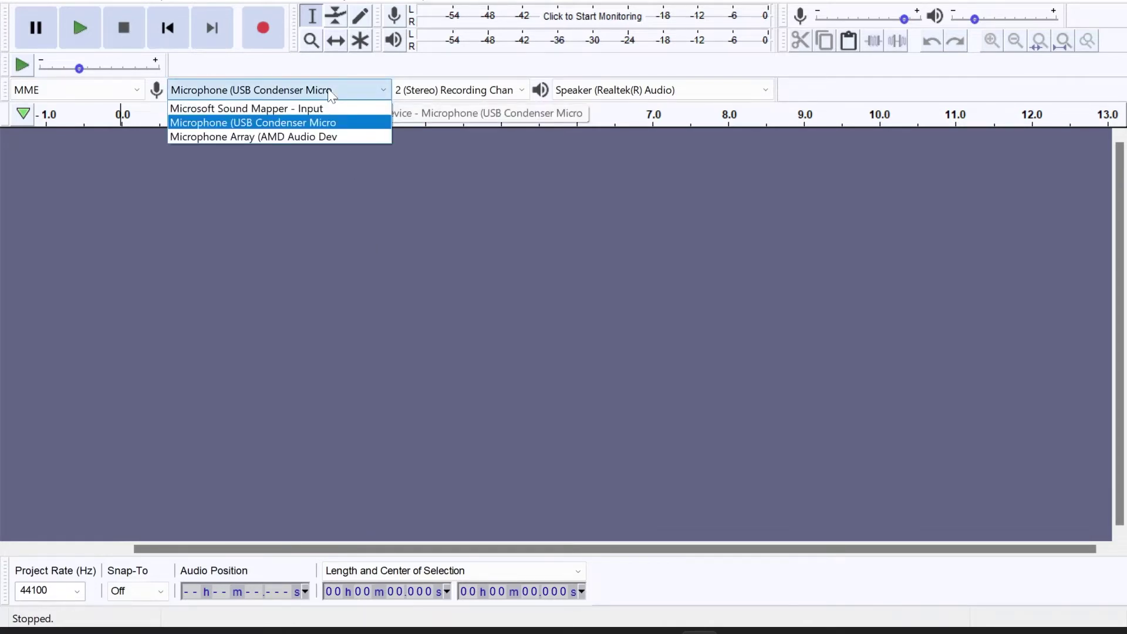
left_click(298, 92)
left_click(300, 96)
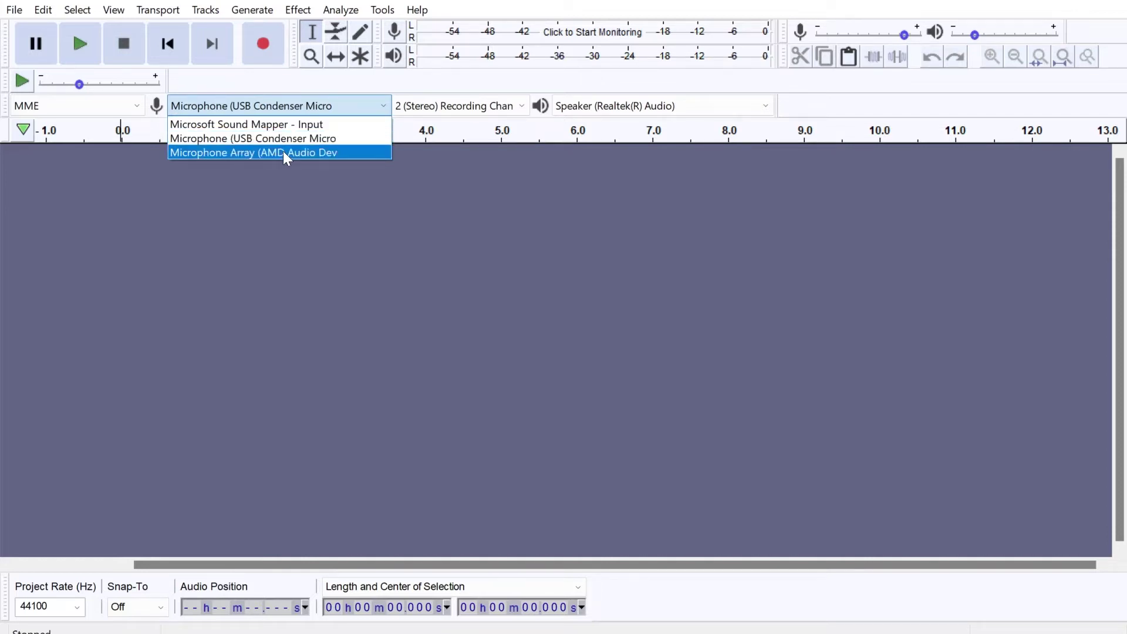
left_click(315, 224)
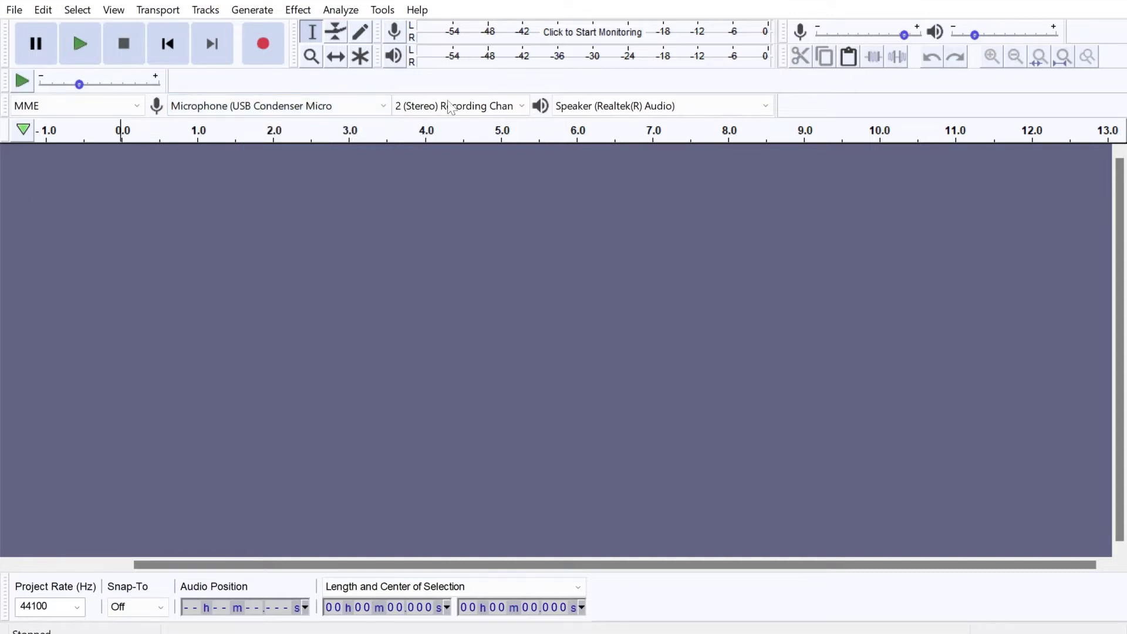
left_click(602, 113)
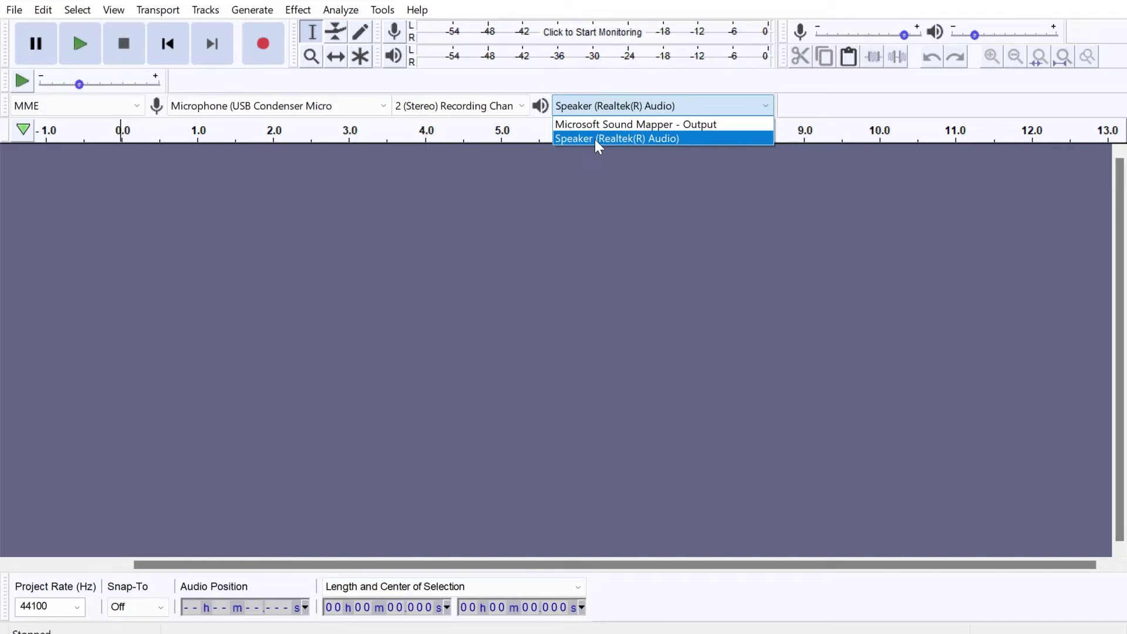
left_click(598, 141)
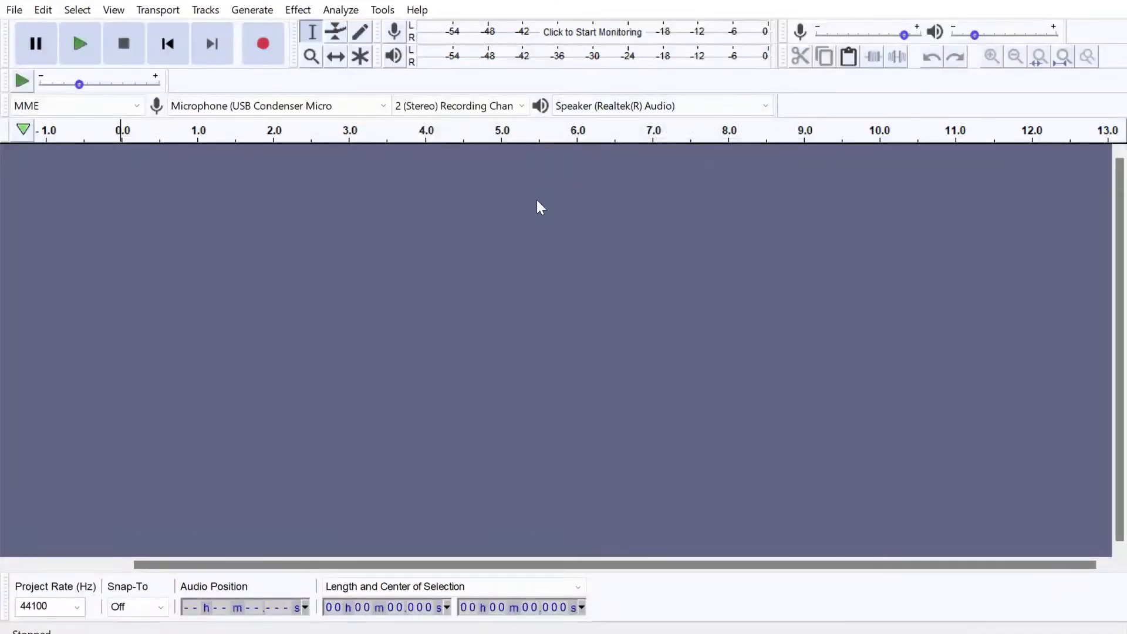
- Record a stereo test clip about 6.8 seconds long with the USB condenser microphone
left_click(263, 43)
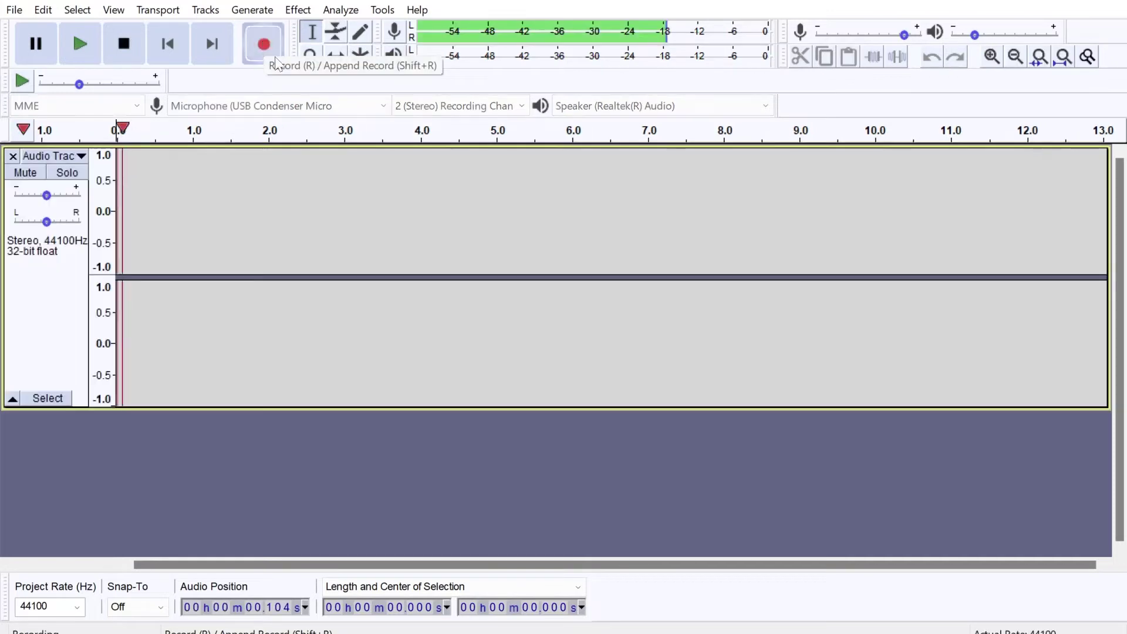
left_click(123, 46)
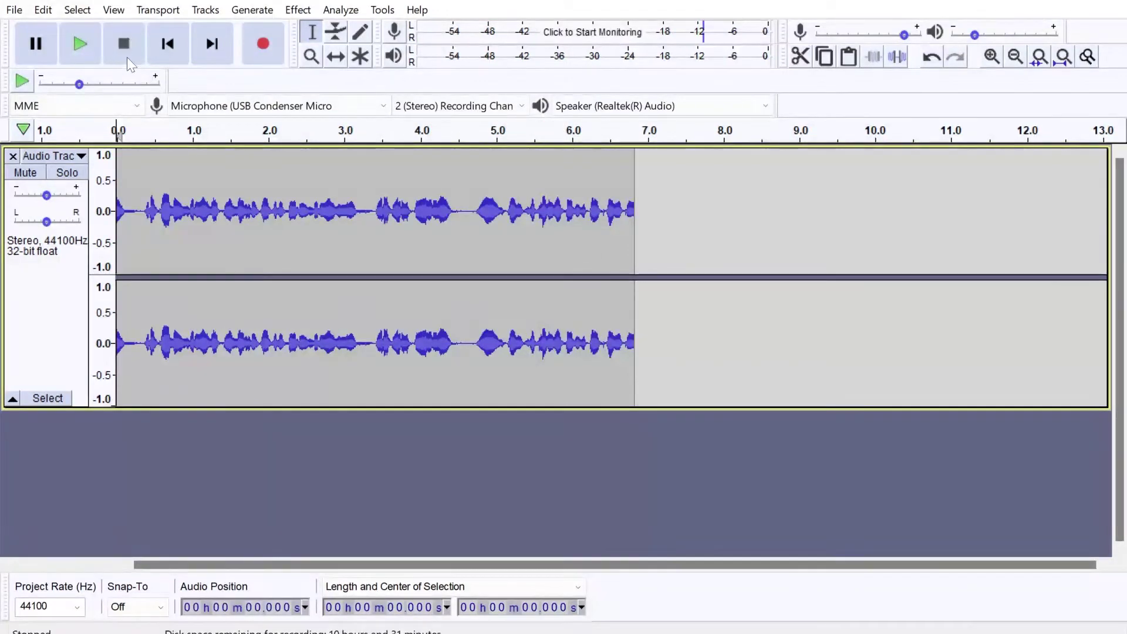
- Delete the recorded audio track and undo the deletion
left_click(12, 157)
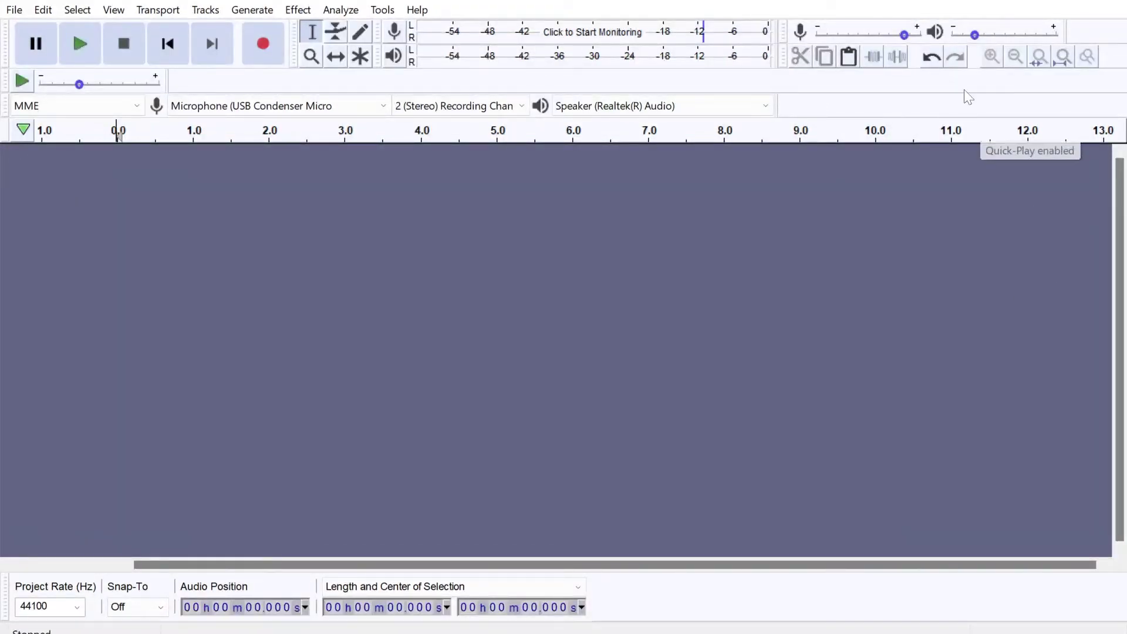
left_click(933, 58)
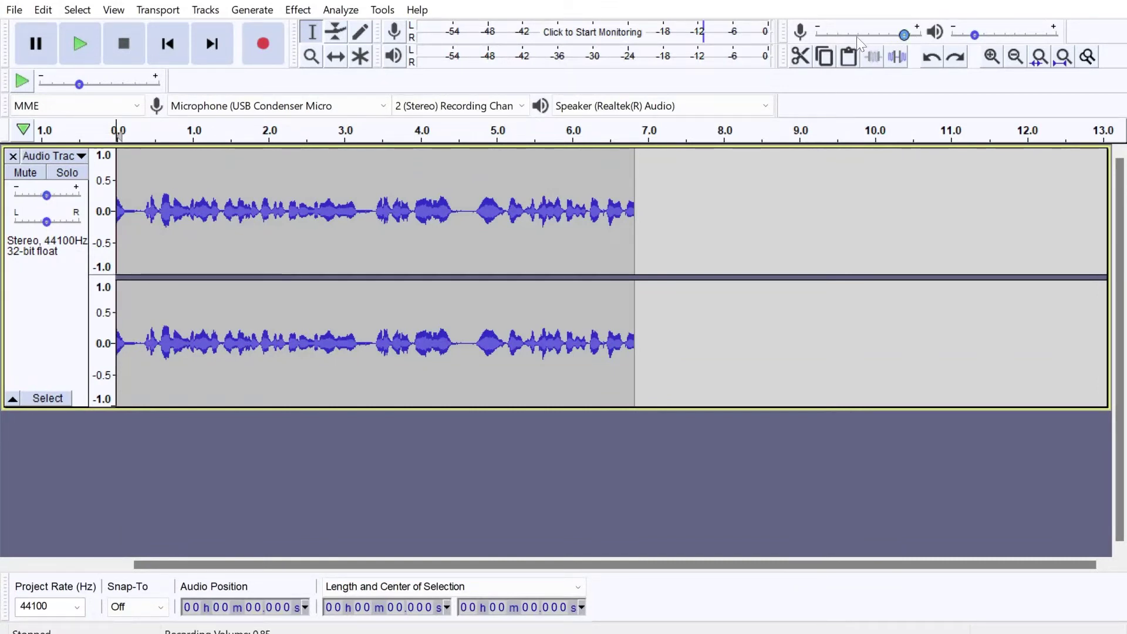
- Start recording a second audio track, with the first track muted and the new one soloed
mouse_move(904, 39)
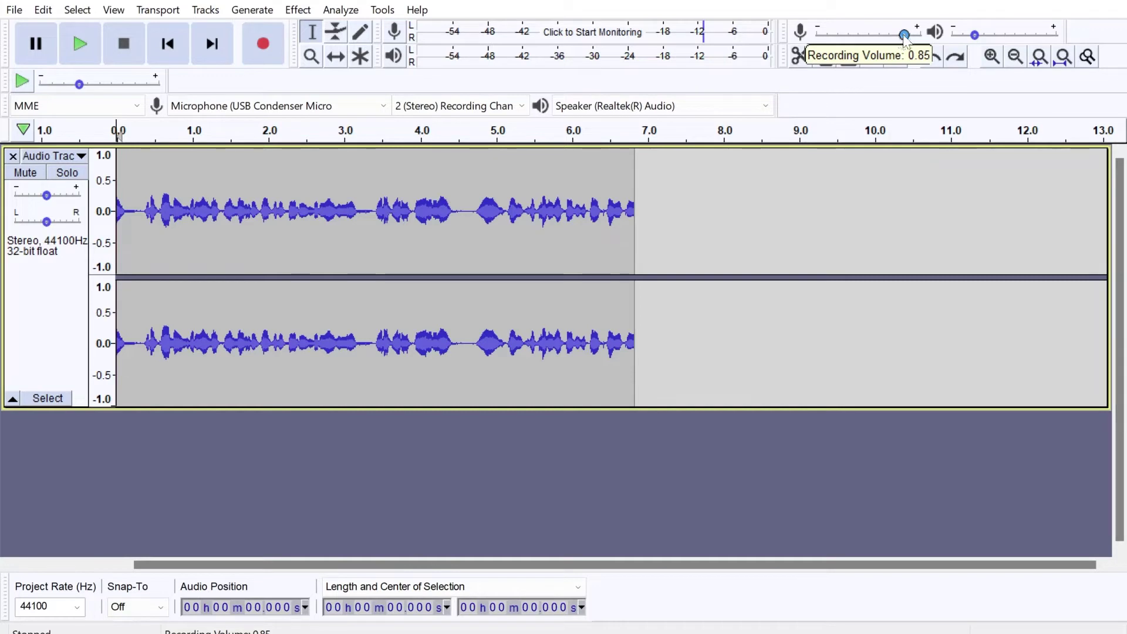
left_click(267, 46)
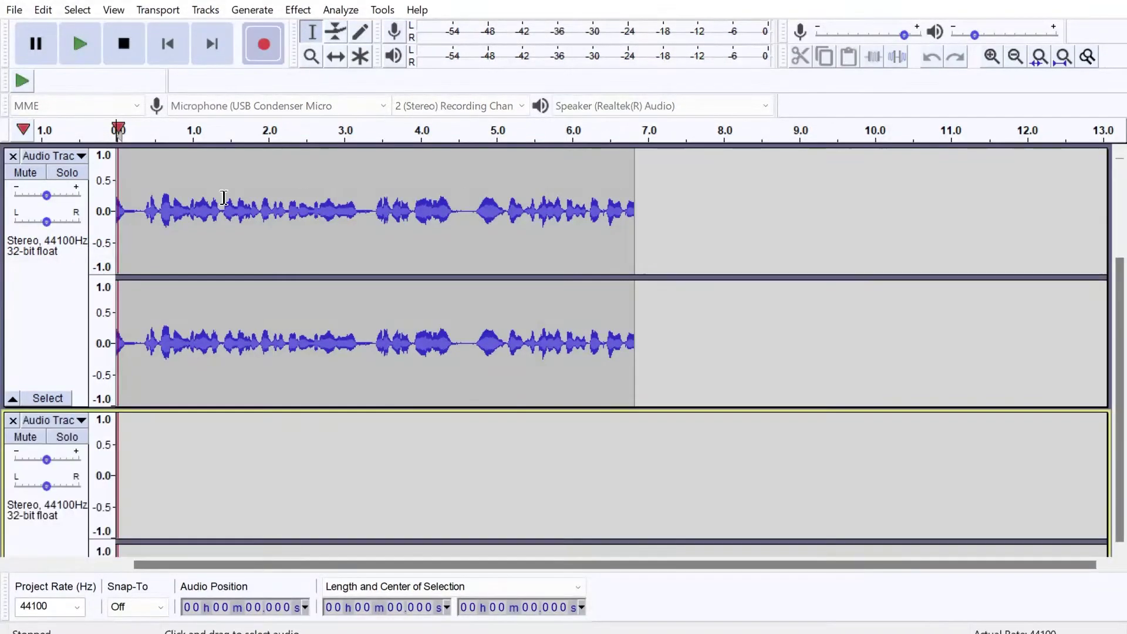
left_click(26, 173)
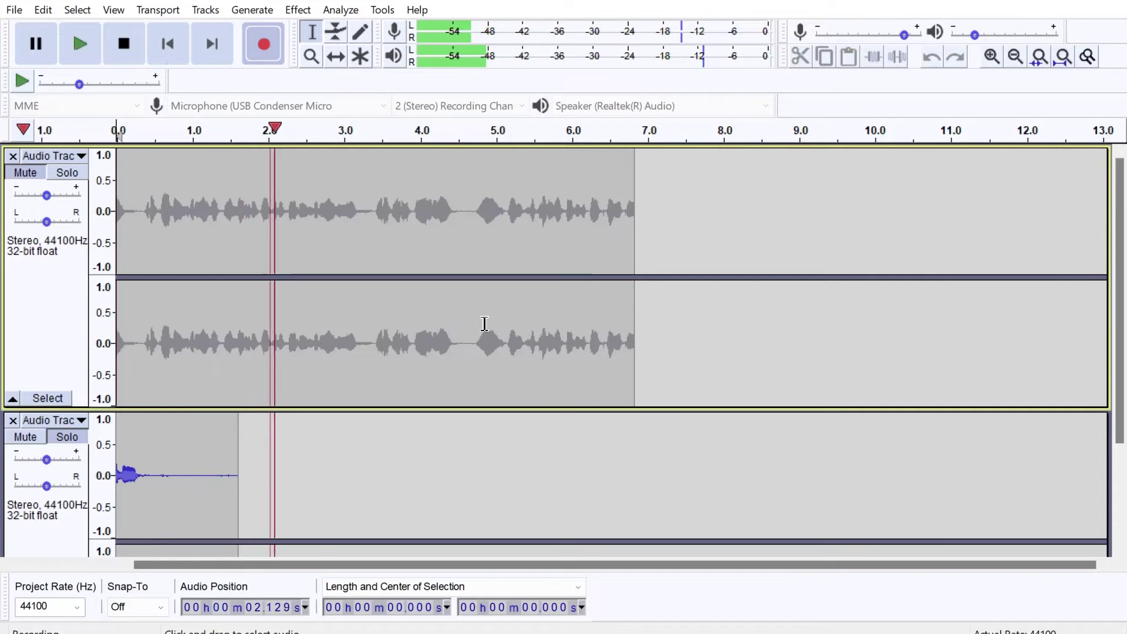
- Raise the recording volume to its maximum while recording, then settle it at 0.87
left_click(891, 39)
left_click_drag(891, 38, 1003, 53)
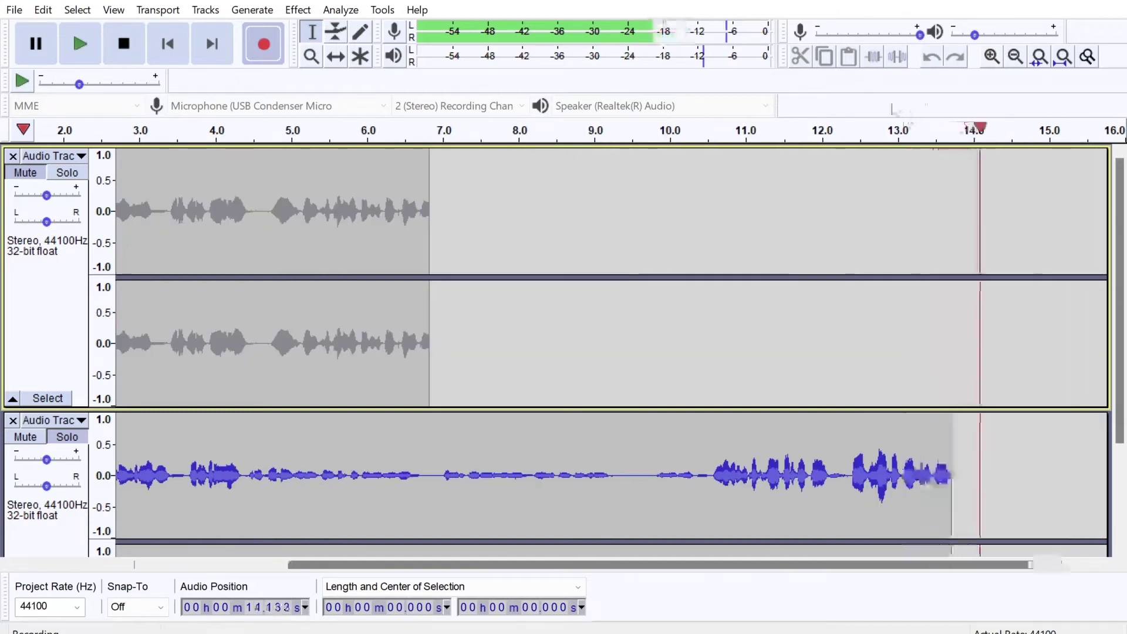
left_click(912, 46)
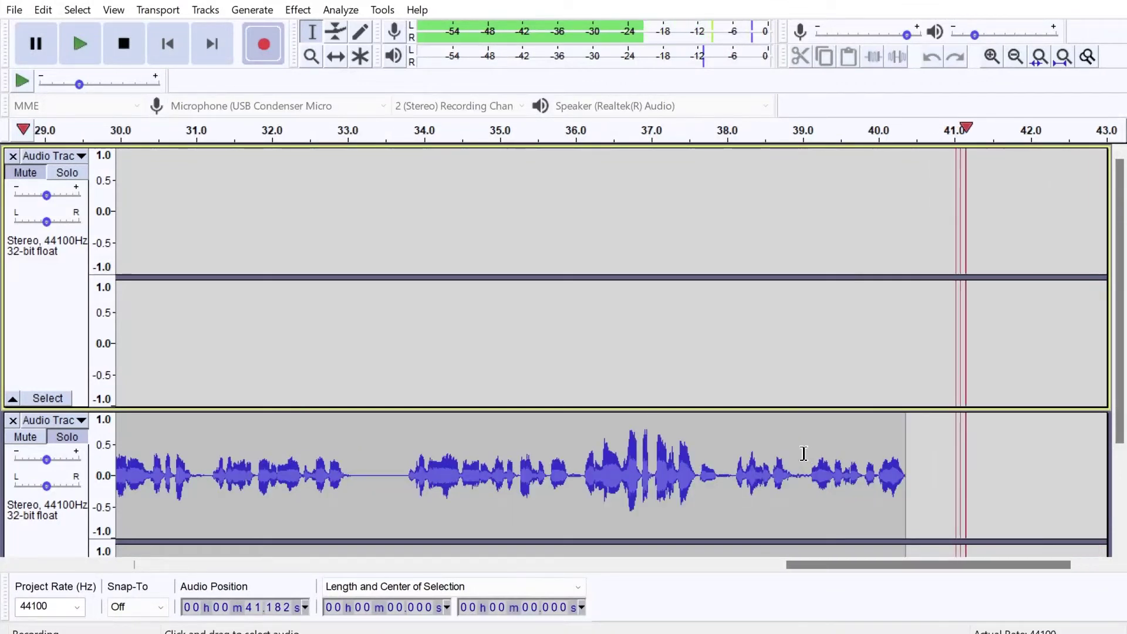
mouse_move(909, 36)
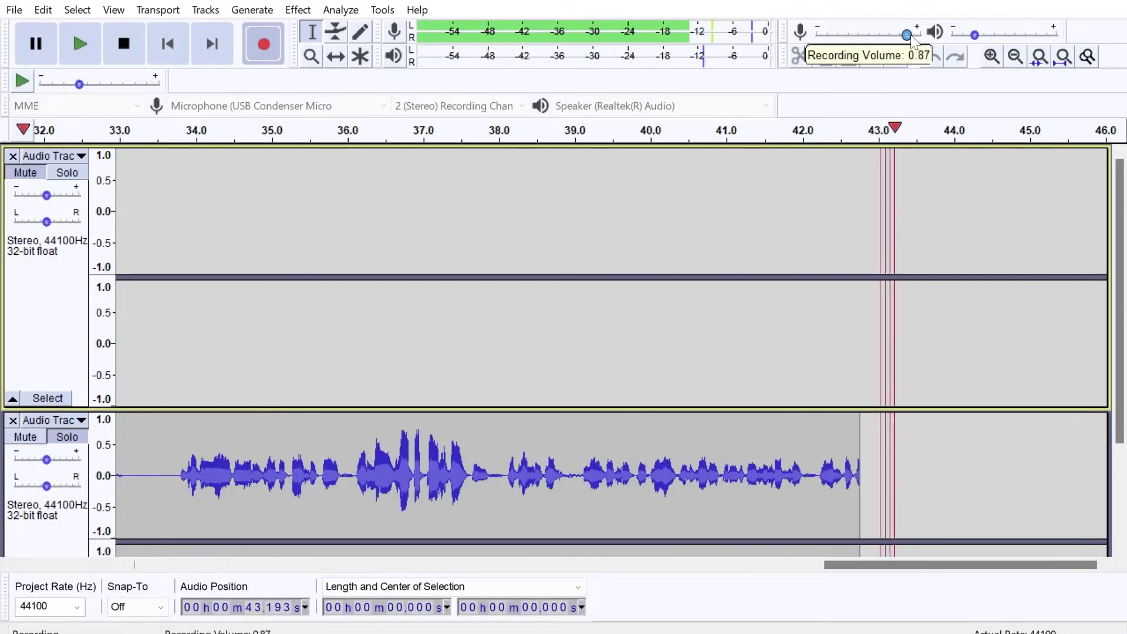
- Stop and discard the second recording, and unmute the first track
left_click(124, 44)
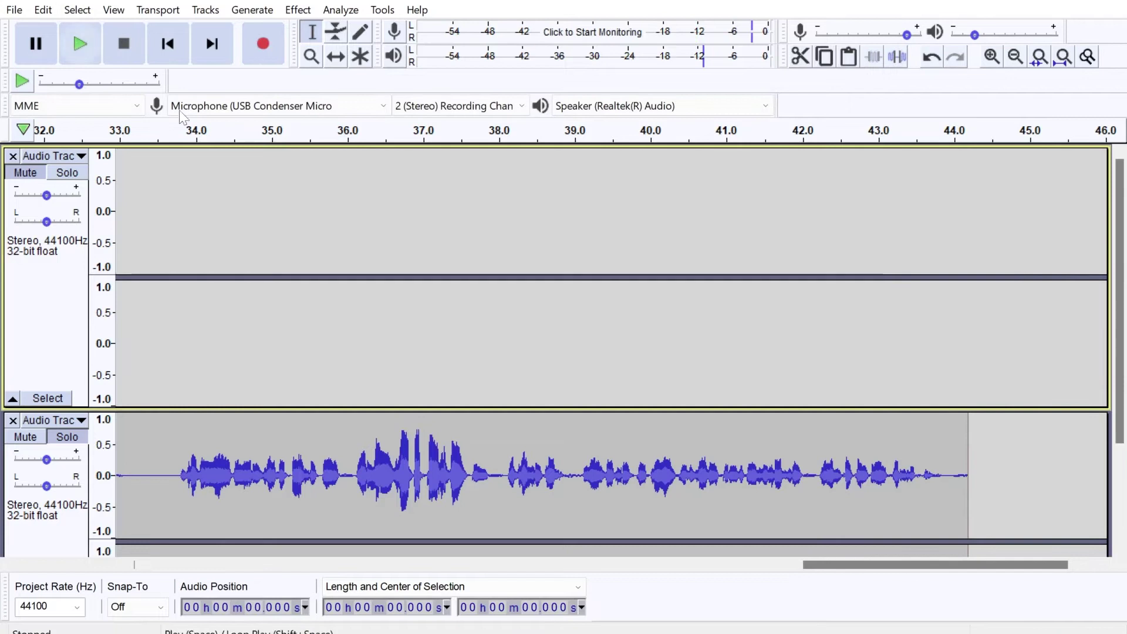
left_click(13, 420)
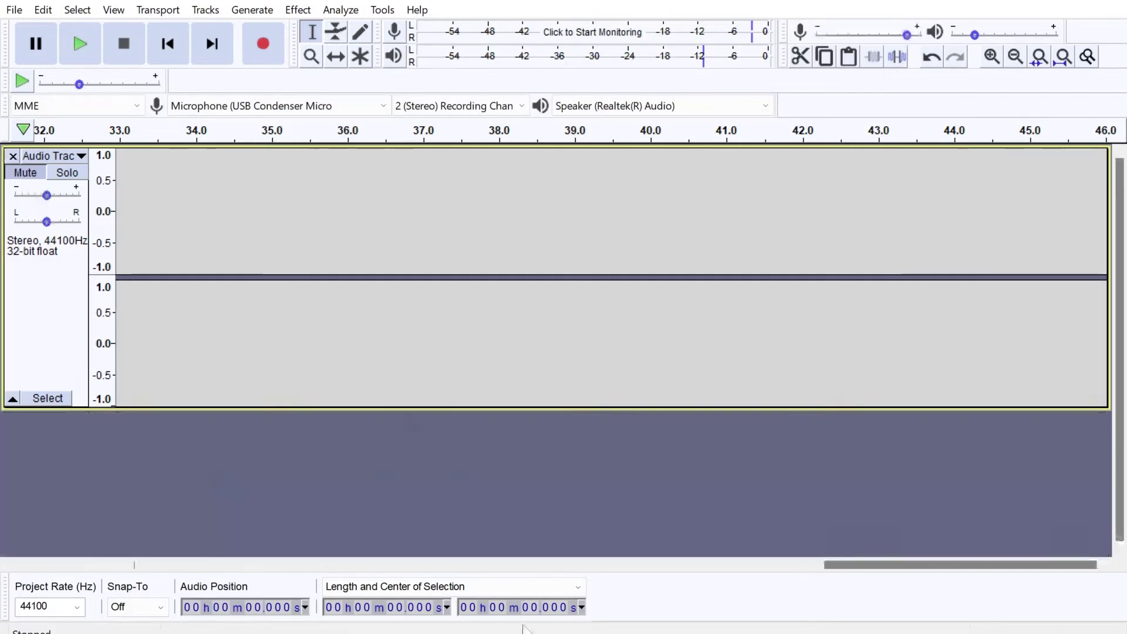
left_click_drag(867, 568, 163, 536)
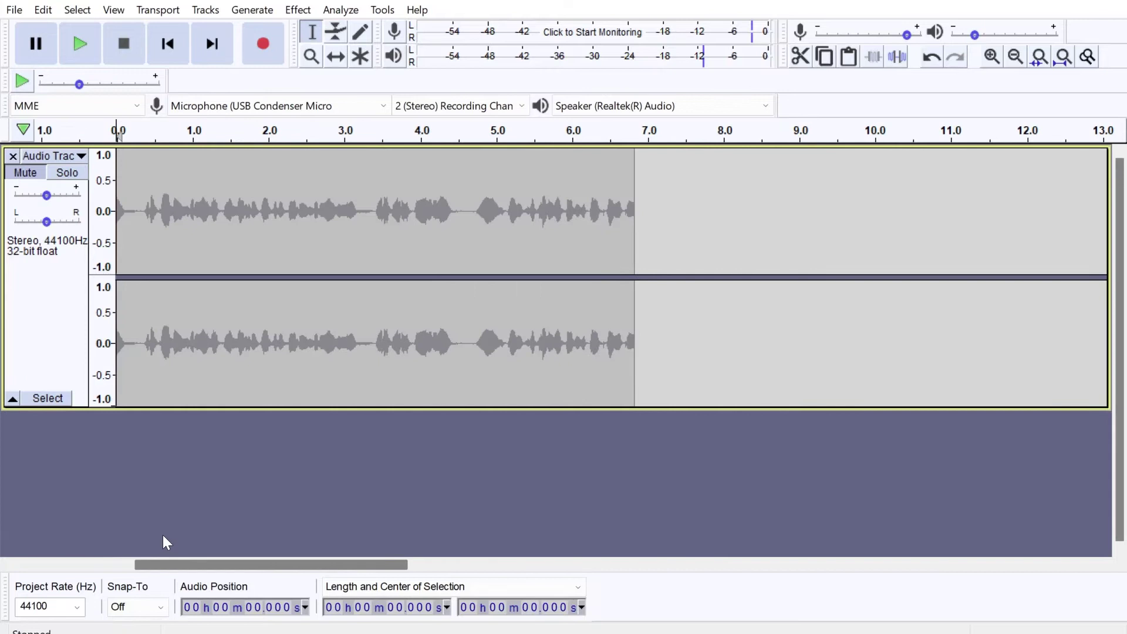
left_click(25, 173)
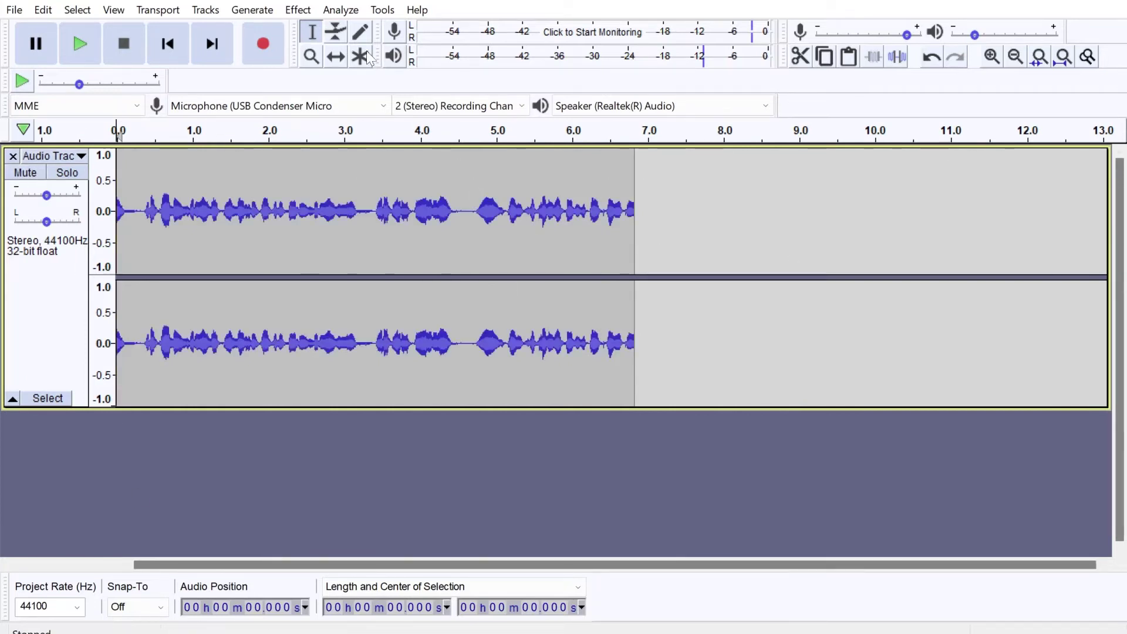
- Capture a Noise Reduction profile from the silent gap of about 0.22 seconds near 4.5 seconds
left_click_drag(455, 212, 472, 213)
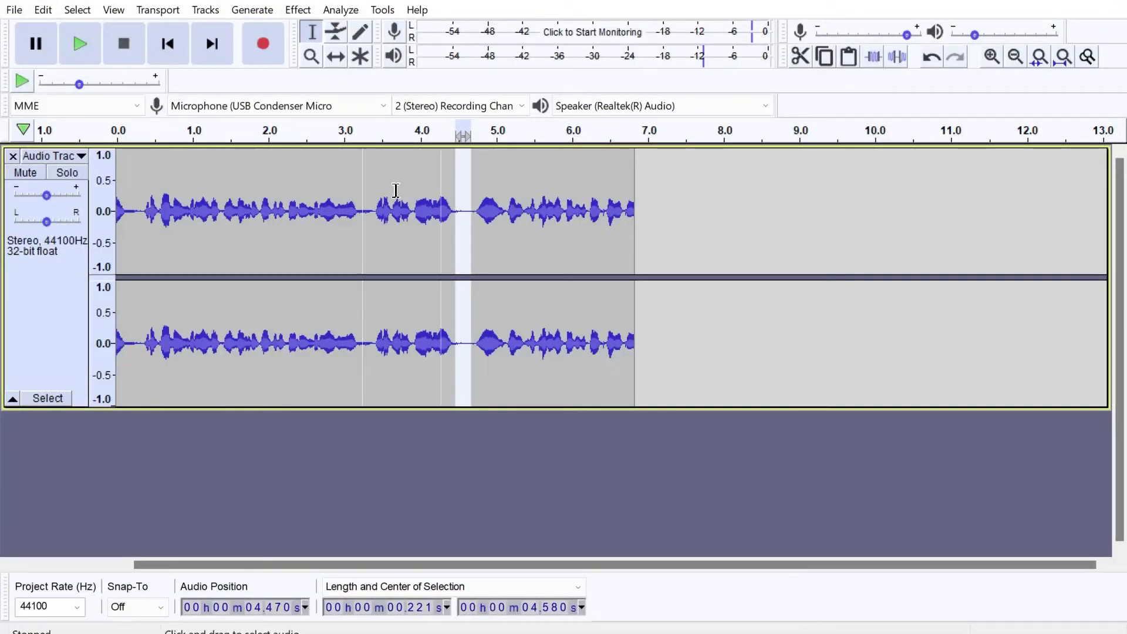
left_click(298, 10)
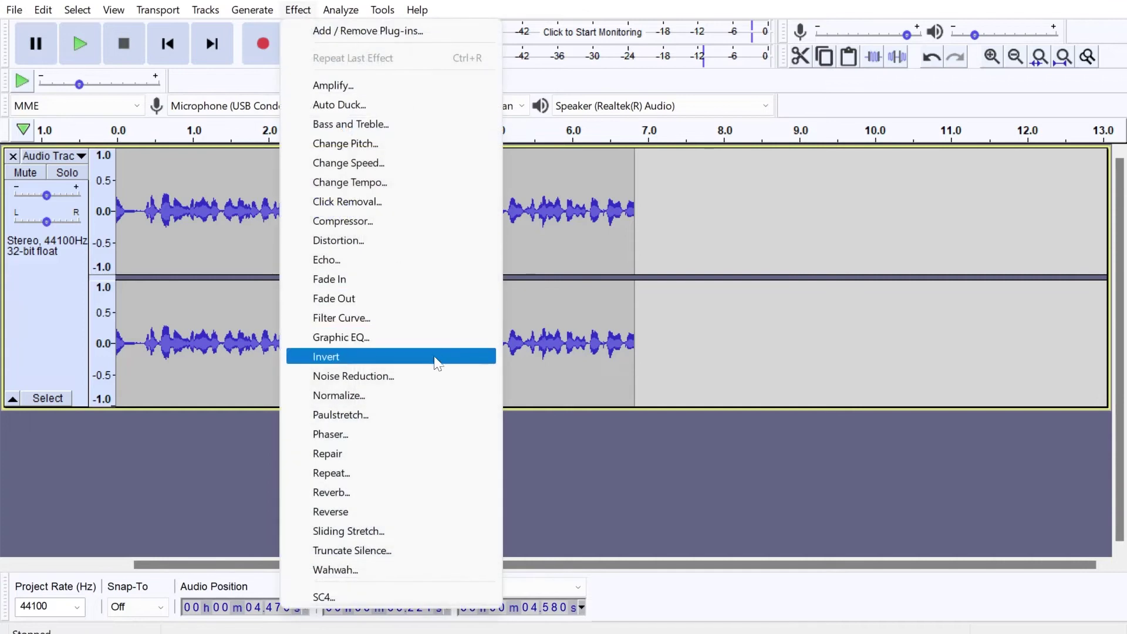
left_click(375, 375)
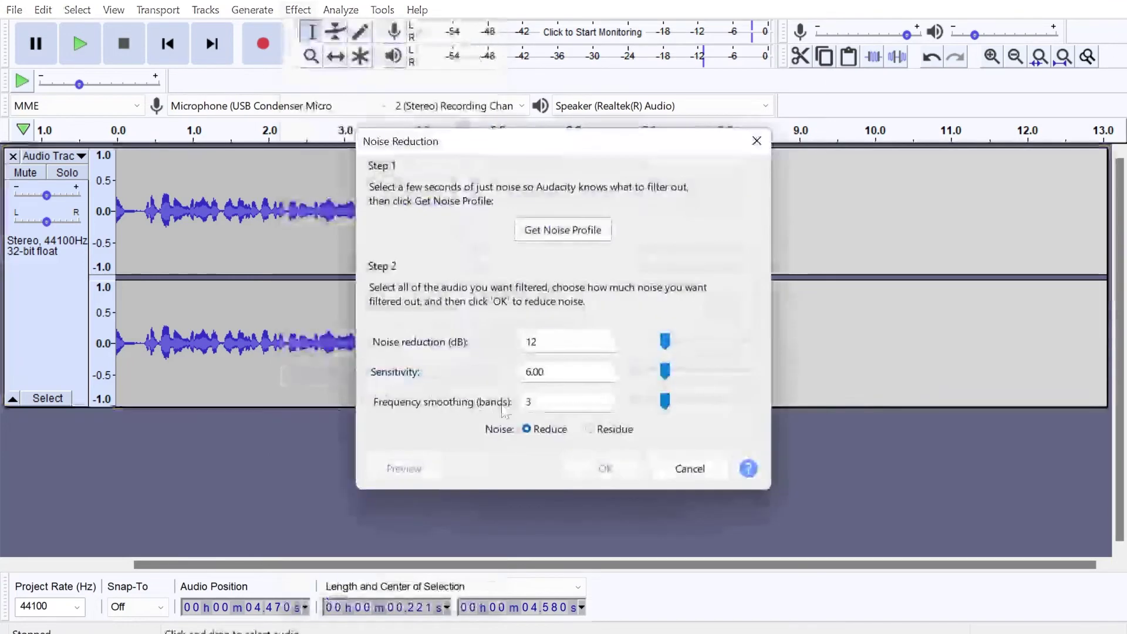
left_click(537, 231)
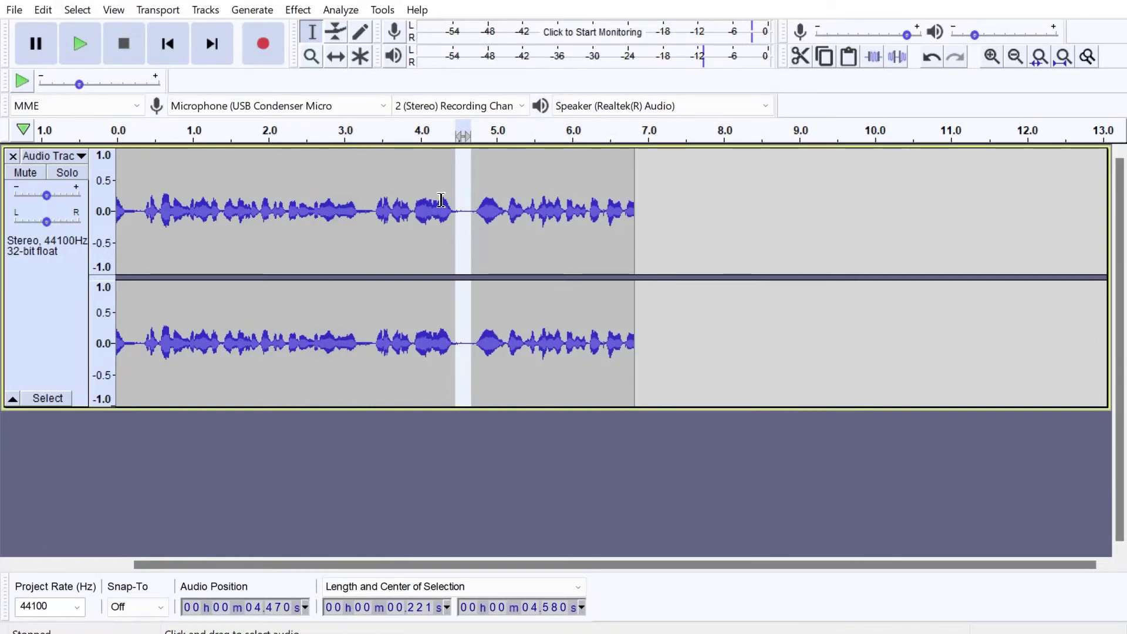
- Apply Noise Reduction to the whole clip with 12 dB reduction, sensitivity 6.00 and frequency smoothing 3
left_click_drag(743, 205, 116, 206)
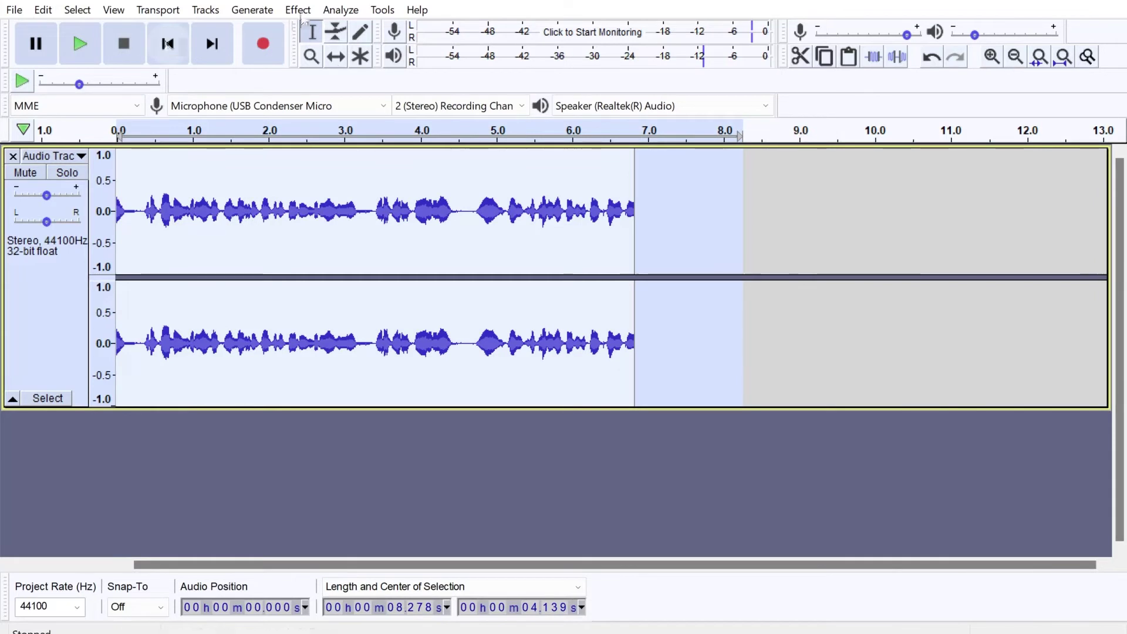
left_click(297, 10)
left_click(403, 373)
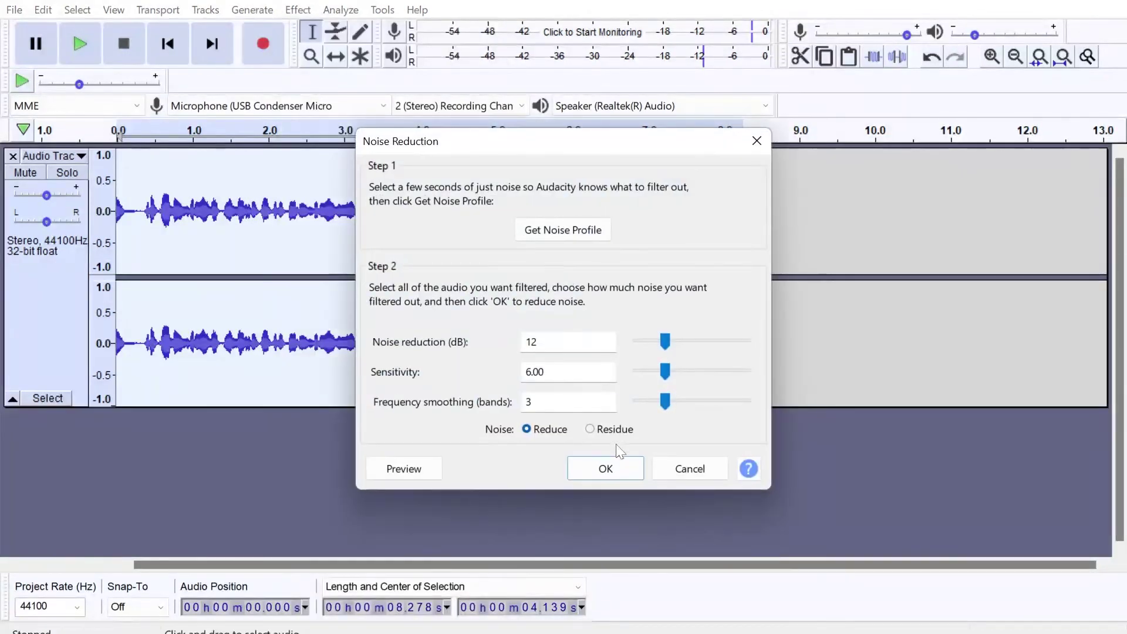
left_click(603, 468)
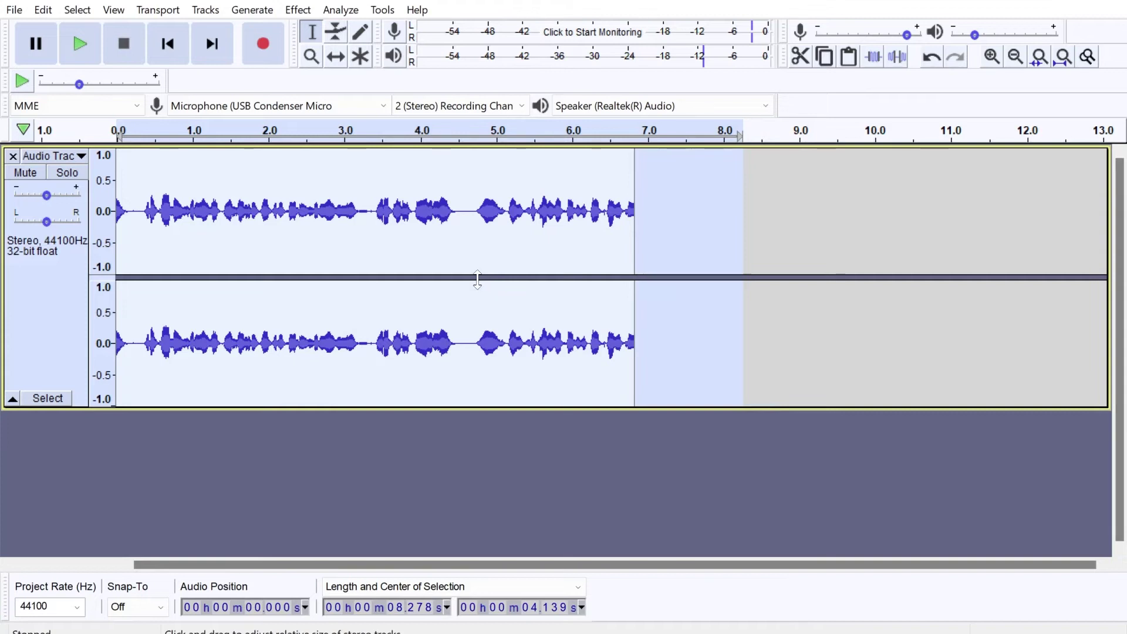
- Normalize the whole clip to a peak amplitude of -3.0 dB with DC offset removal enabled
left_click(437, 221)
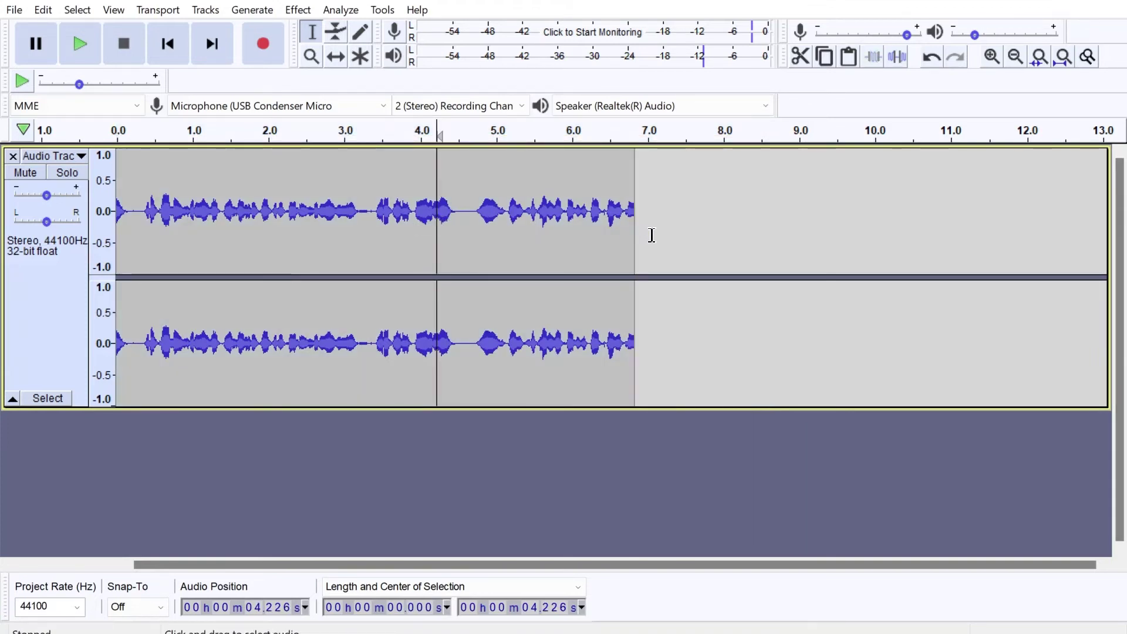
left_click_drag(748, 232, 116, 234)
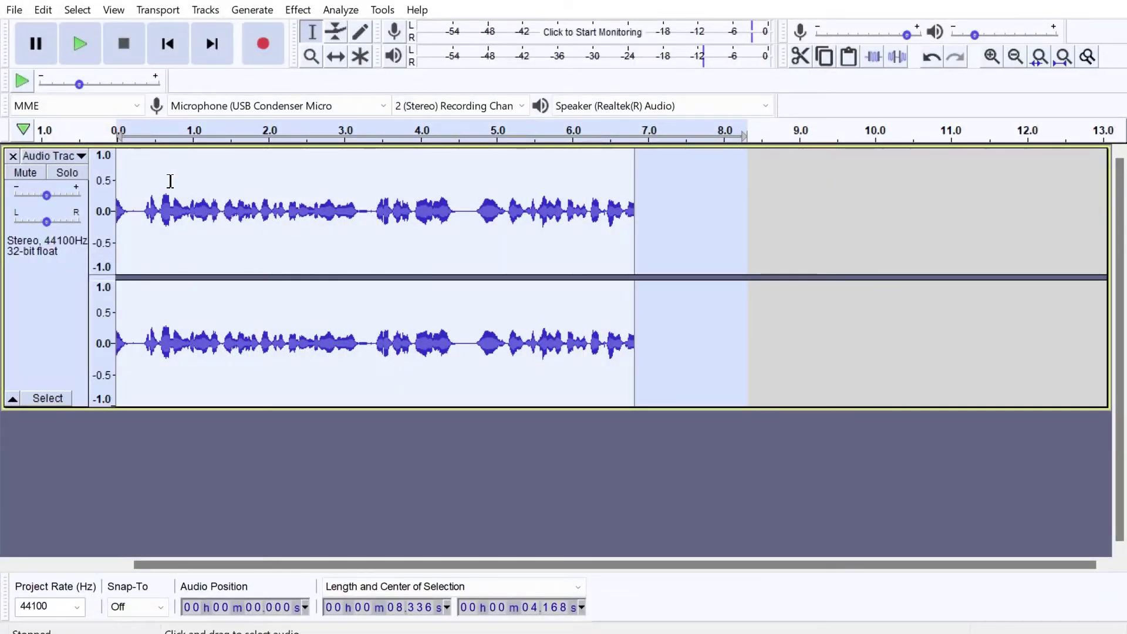
left_click(296, 10)
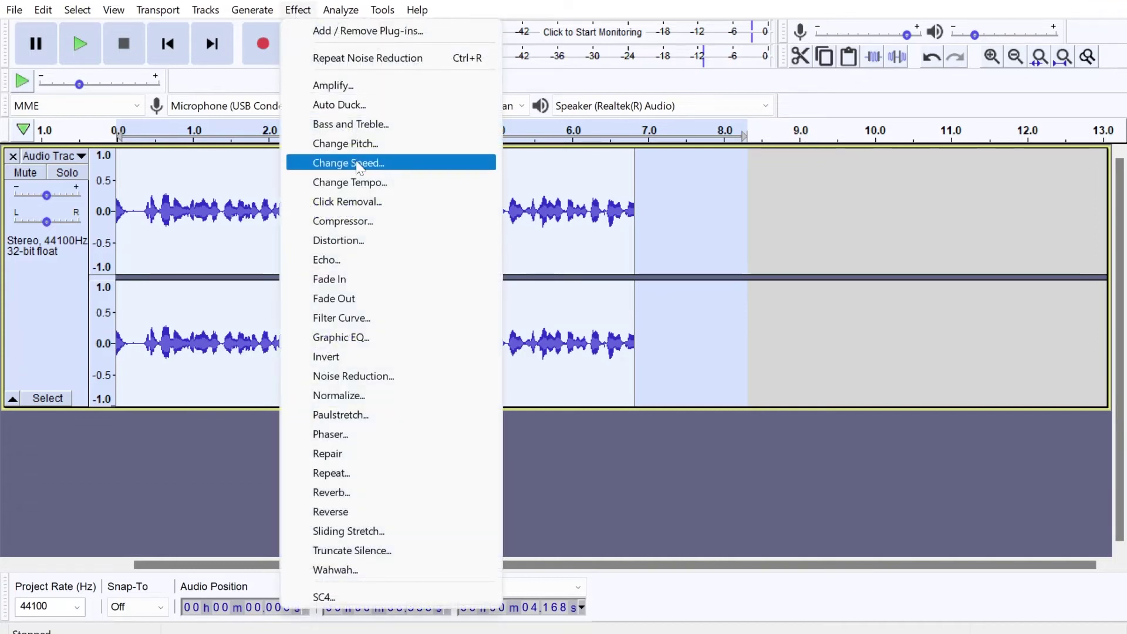
left_click(359, 396)
left_click(601, 367)
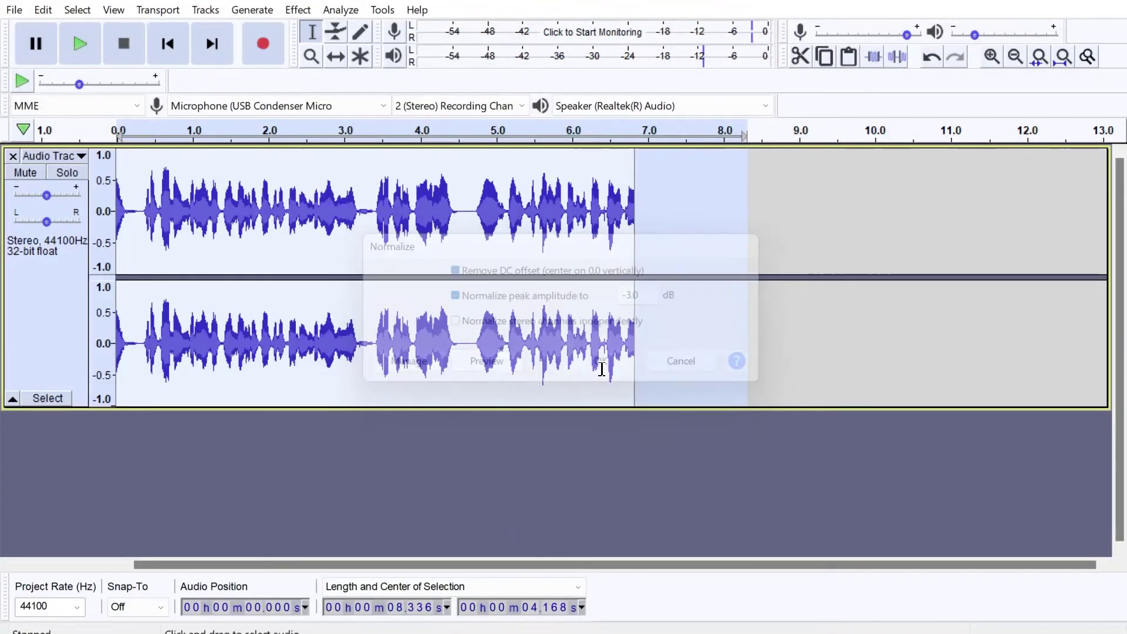
left_click(298, 10)
left_click(361, 395)
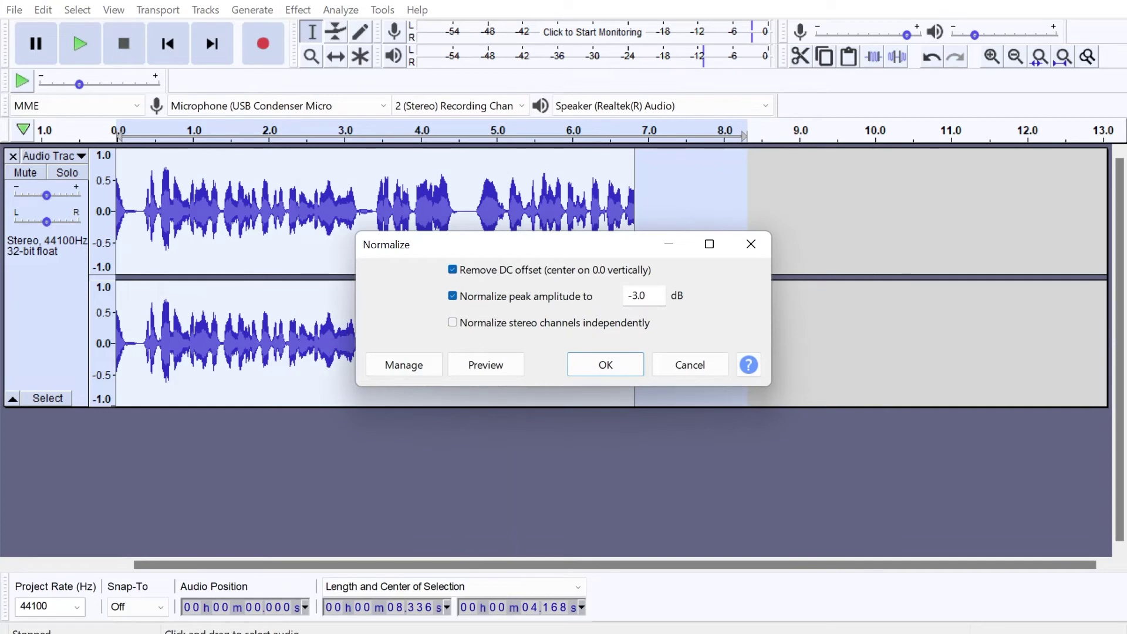
key("Return")
- Play back a section of about 1.09 seconds starting near 0.36 seconds to check its playback level
left_click_drag(150, 156, 226, 176)
left_click(96, 54)
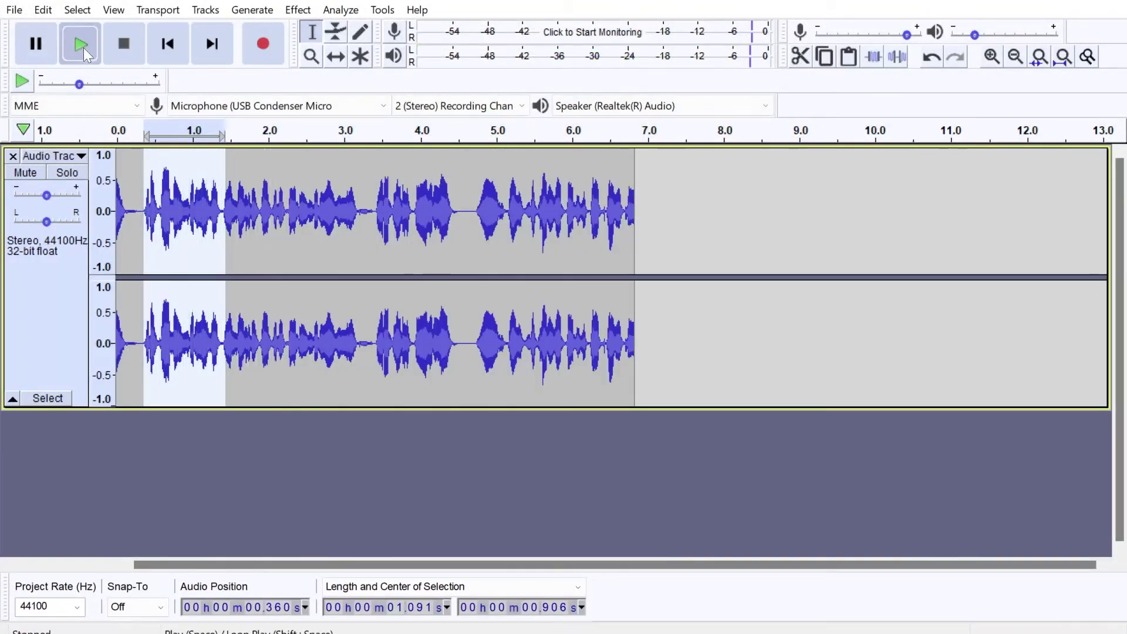
left_click(83, 47)
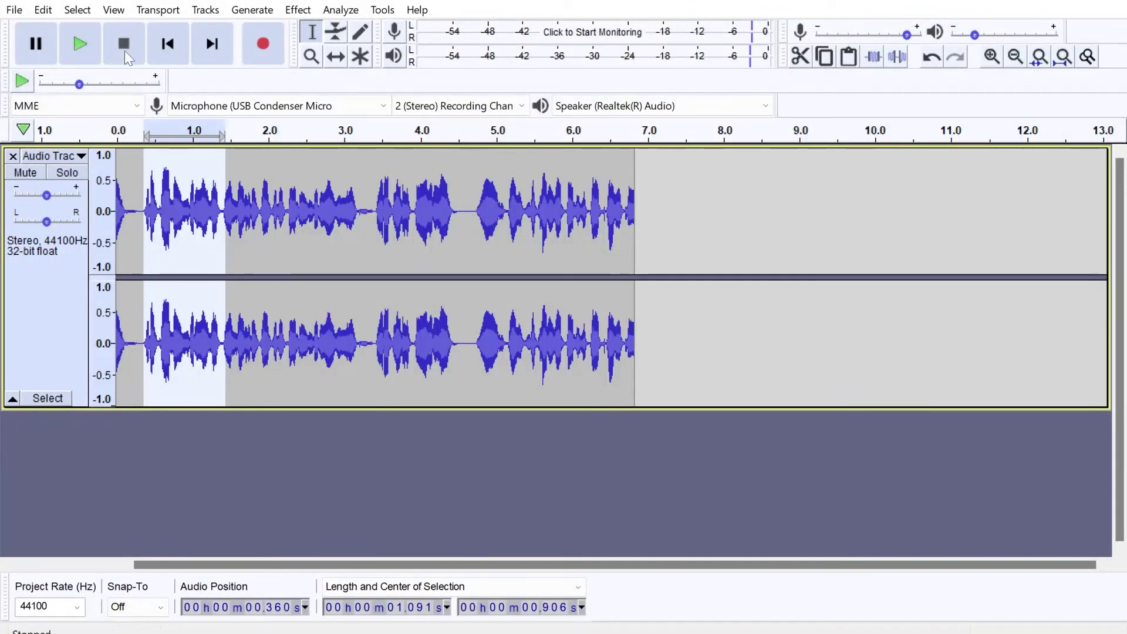
left_click(86, 47)
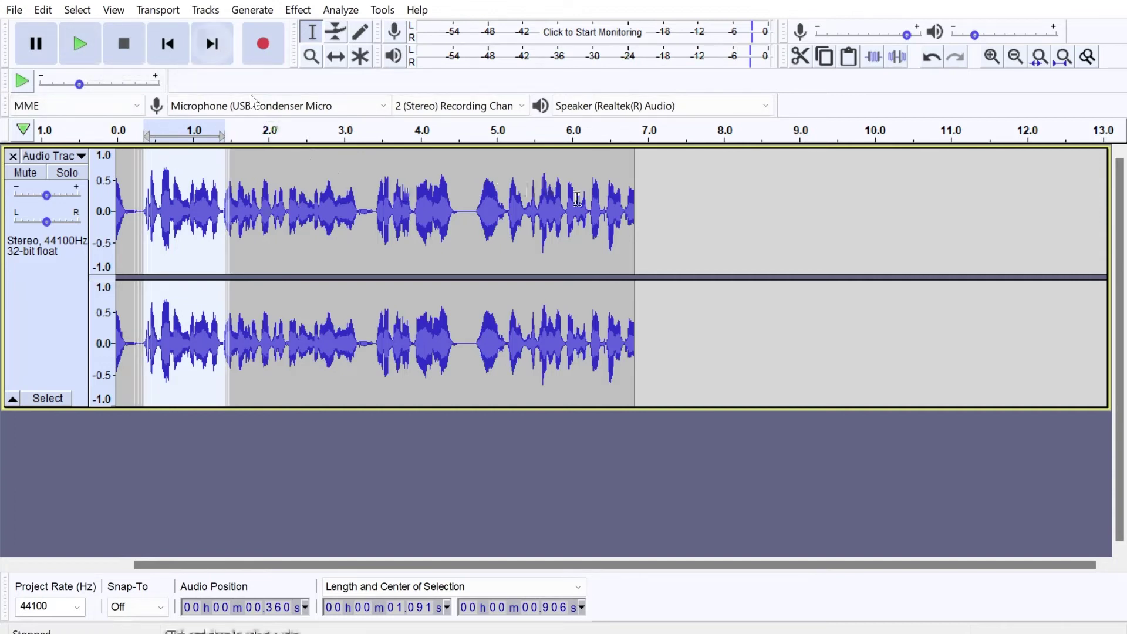
- Try normalizing the whole clip to a peak amplitude of 0 dB
left_click_drag(227, 211, 659, 211)
key("shift+Home")
left_click(297, 10)
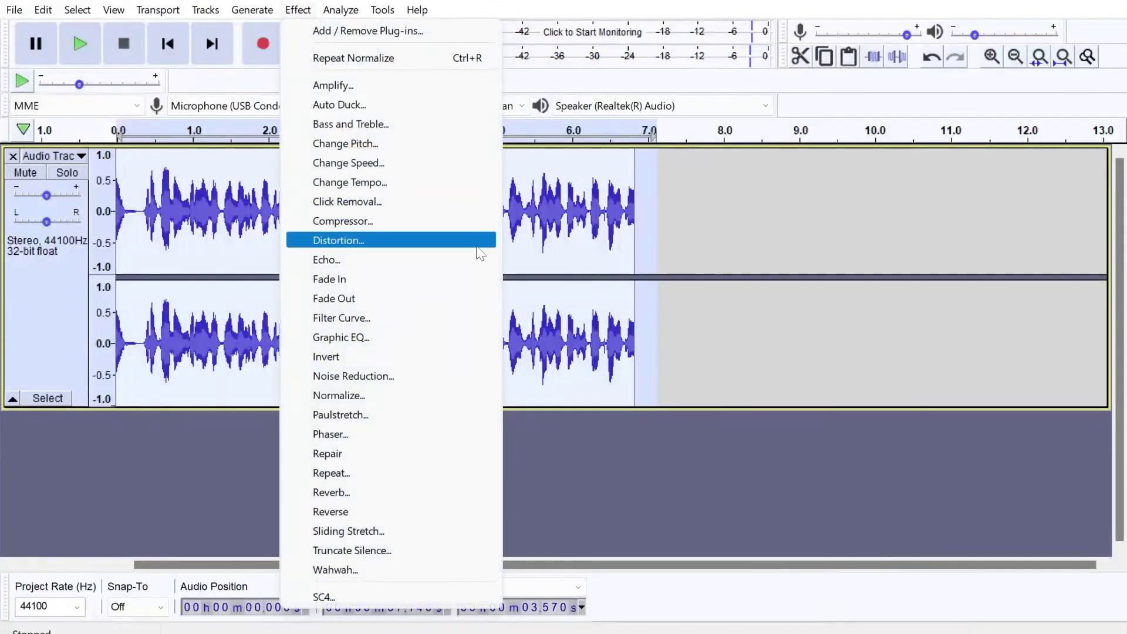
left_click(376, 395)
type("0.0")
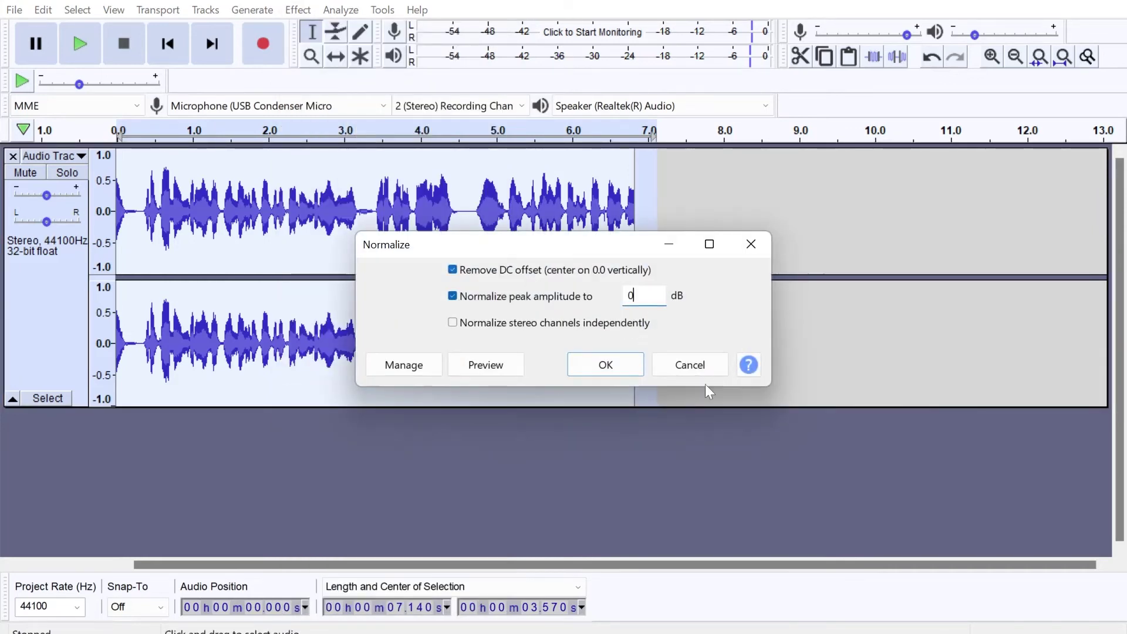
left_click(595, 368)
left_click(639, 242)
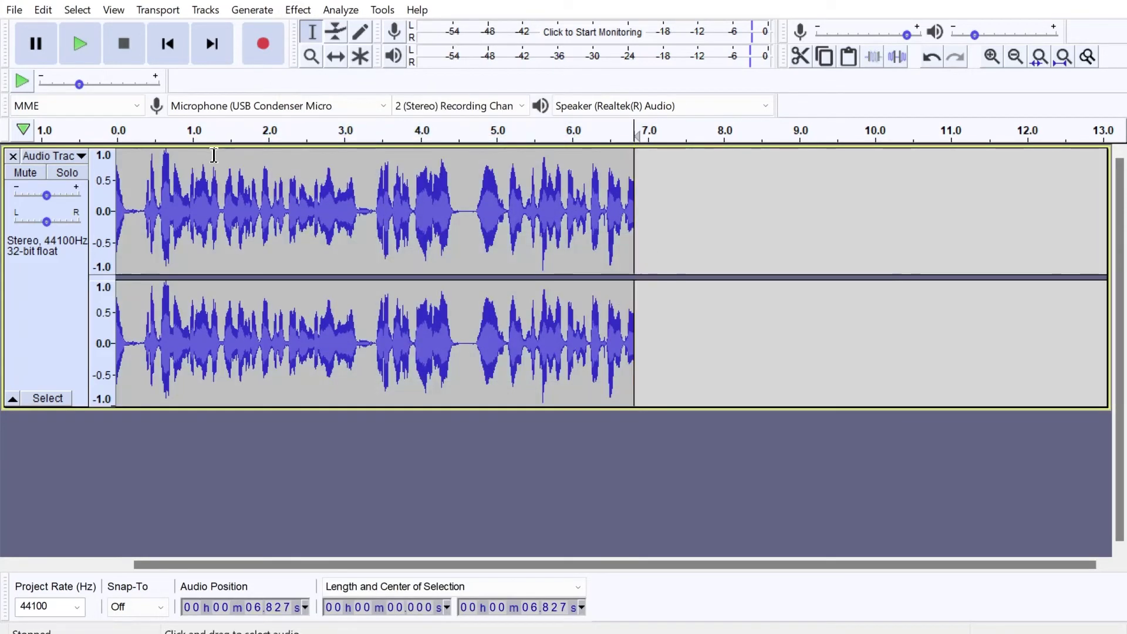
- Play a section of about 0.55 seconds starting near 0.53 seconds and undo the 0 dB normalization
left_click_drag(157, 170, 197, 169)
left_click(80, 44)
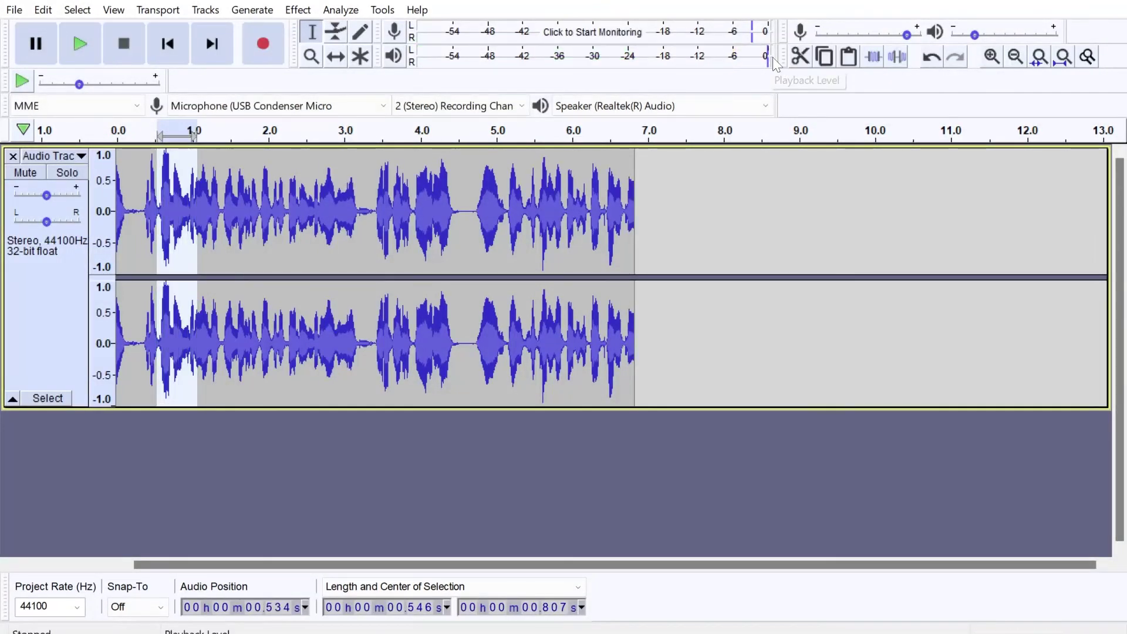
left_click(697, 229, "shift")
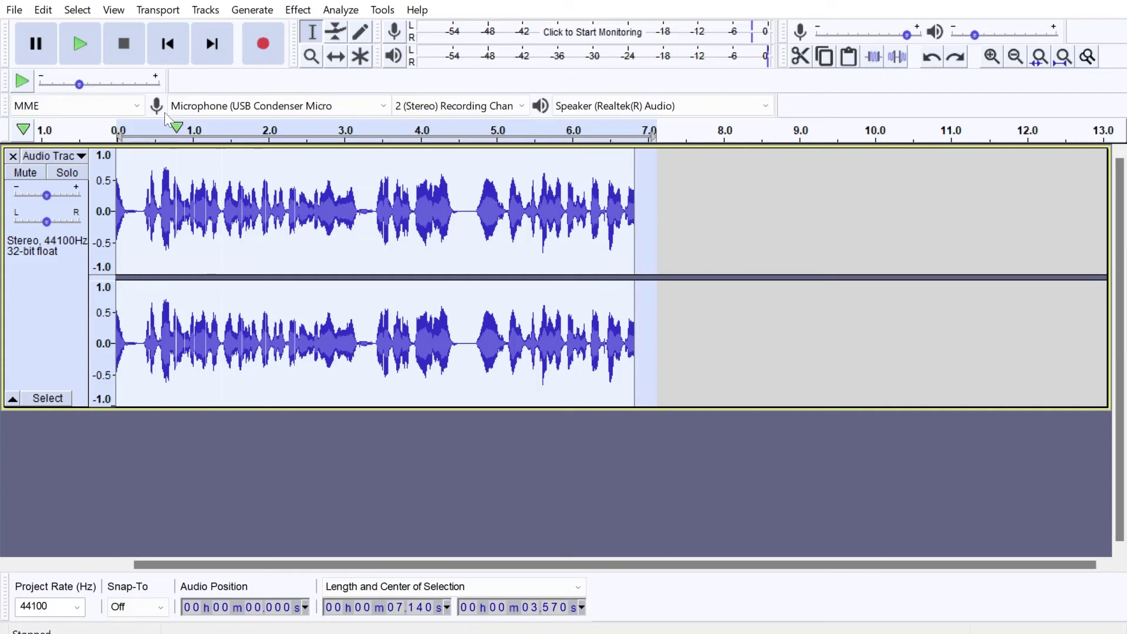
left_click(697, 230)
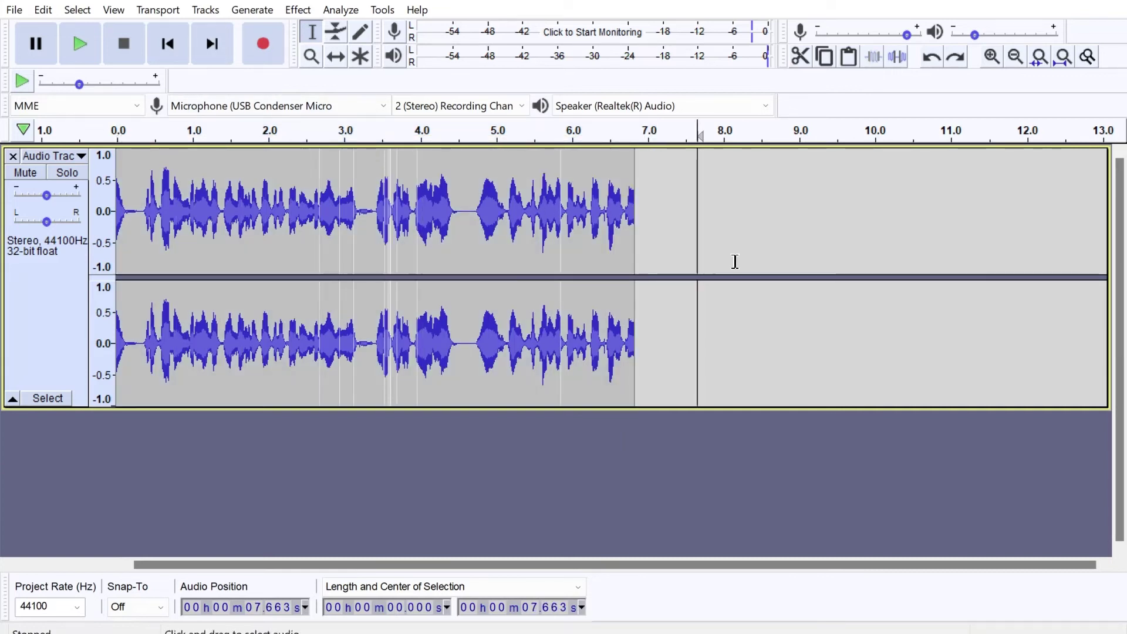
- Try the Compressor on the whole clip with -13 dB threshold, -50 dB noise floor, 2.6:1 ratio, 0.20 s attack and 1.0 s release
left_click_drag(742, 262, 116, 235)
left_click(297, 10)
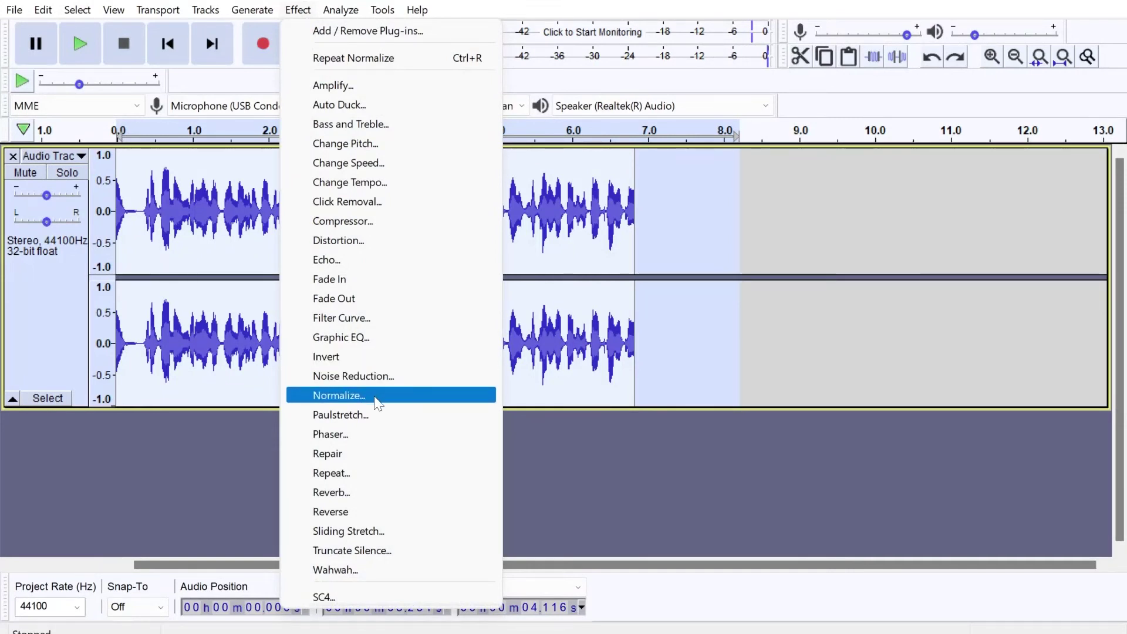
left_click(352, 221)
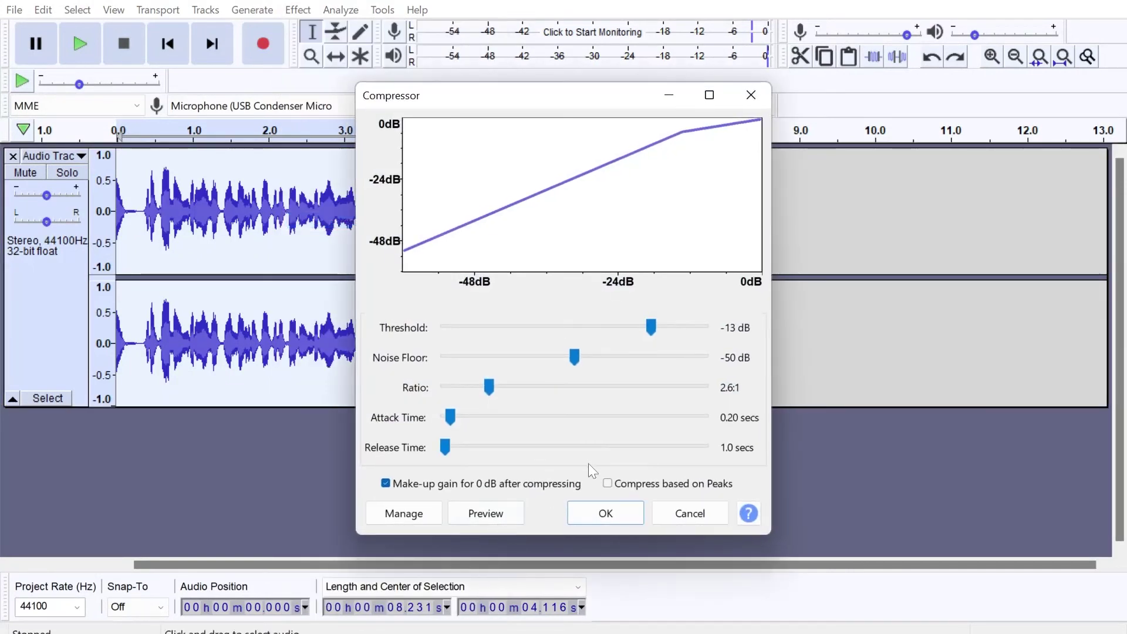
left_click(612, 516)
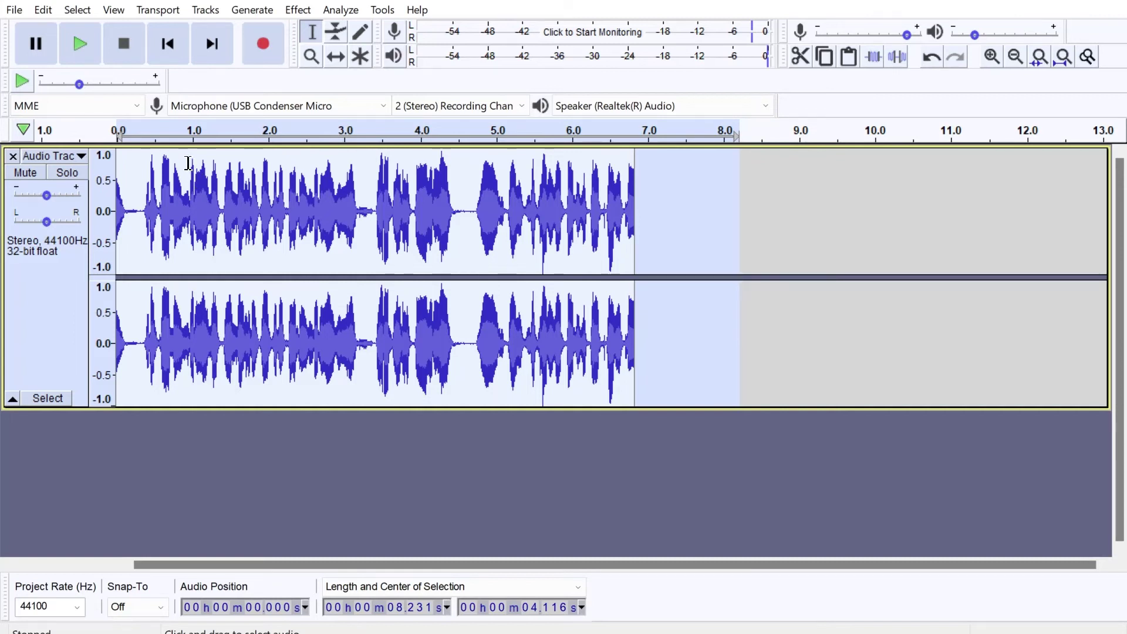
- Undo and redo the compression to compare the waveforms, and finish with the compression undone
key("ctrl+z")
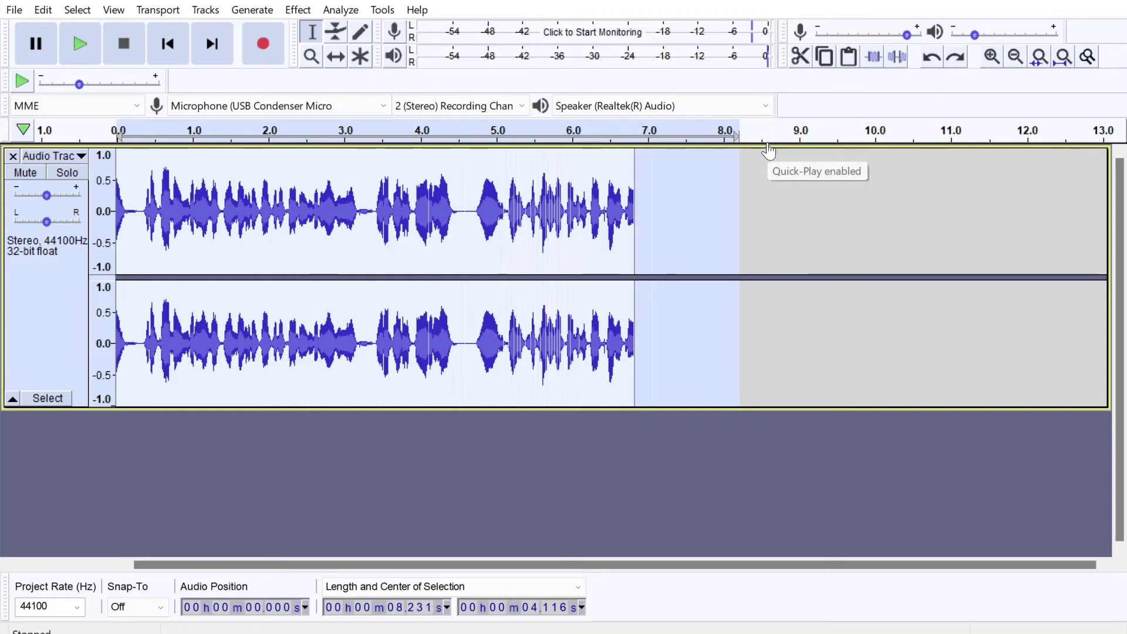
left_click(955, 57)
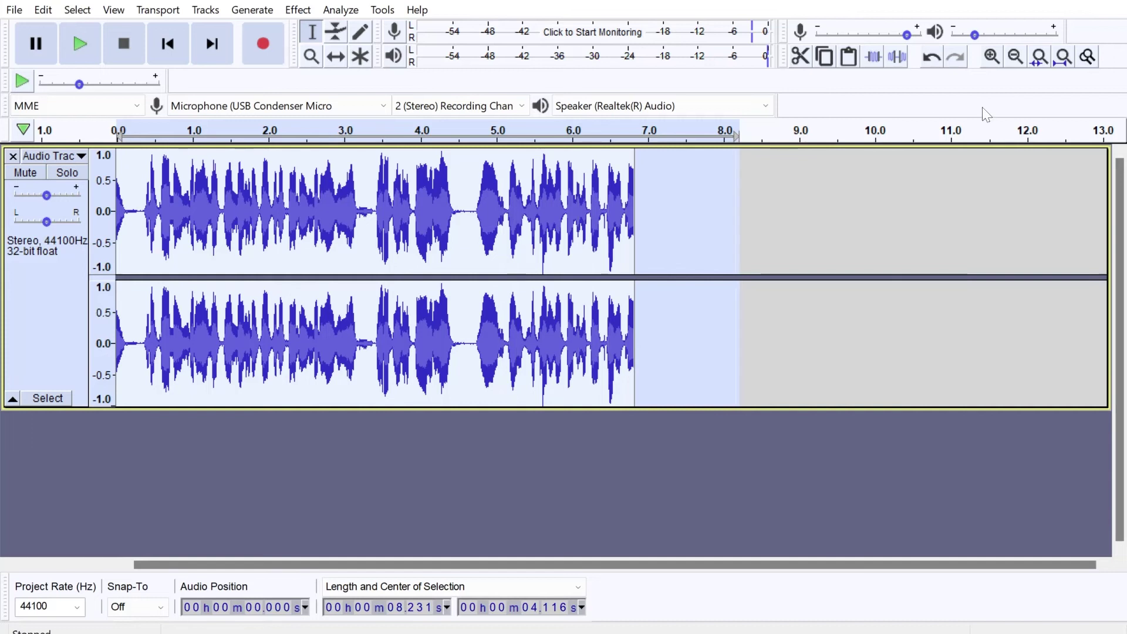
left_click(936, 59)
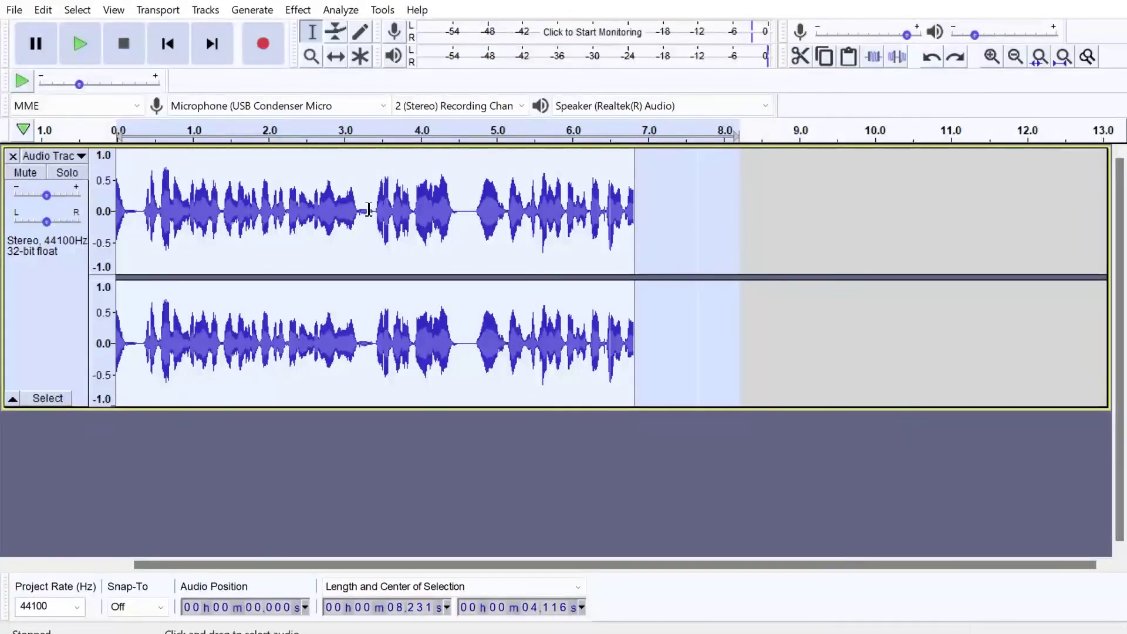
- Look over the Reverb settings and the available effects, and close them without applying anything
left_click(296, 10)
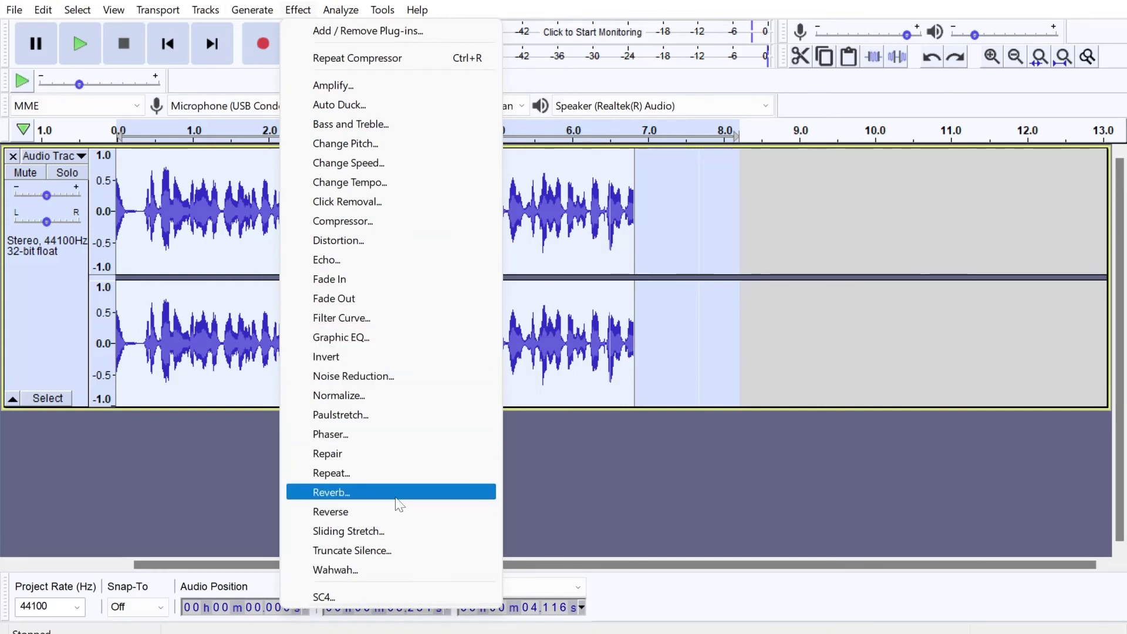
left_click(370, 498)
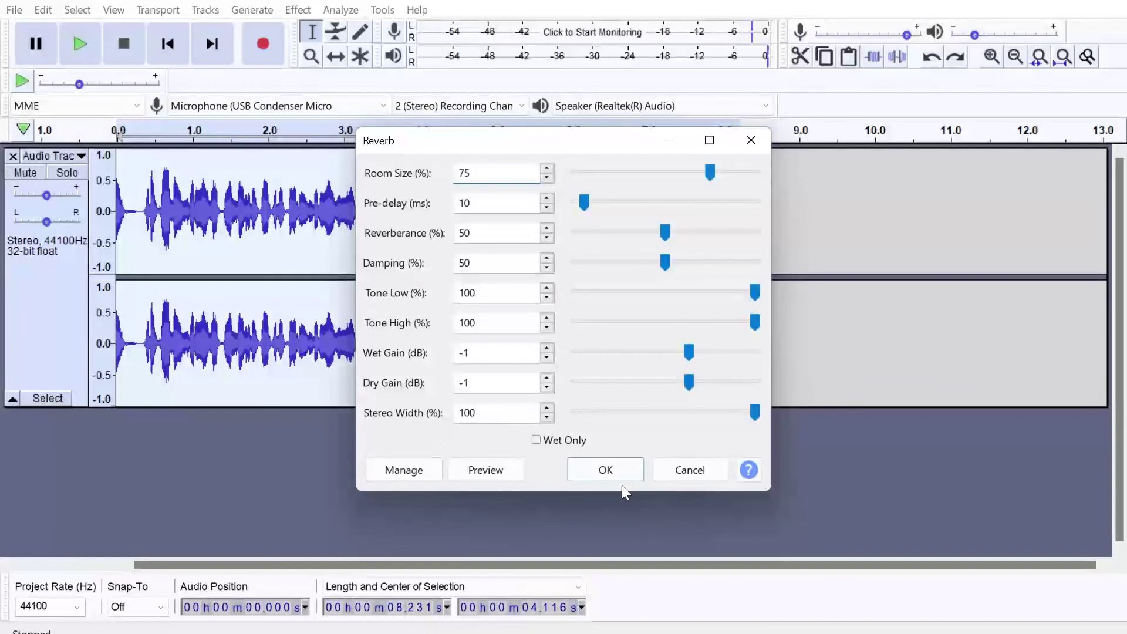
left_click(685, 475)
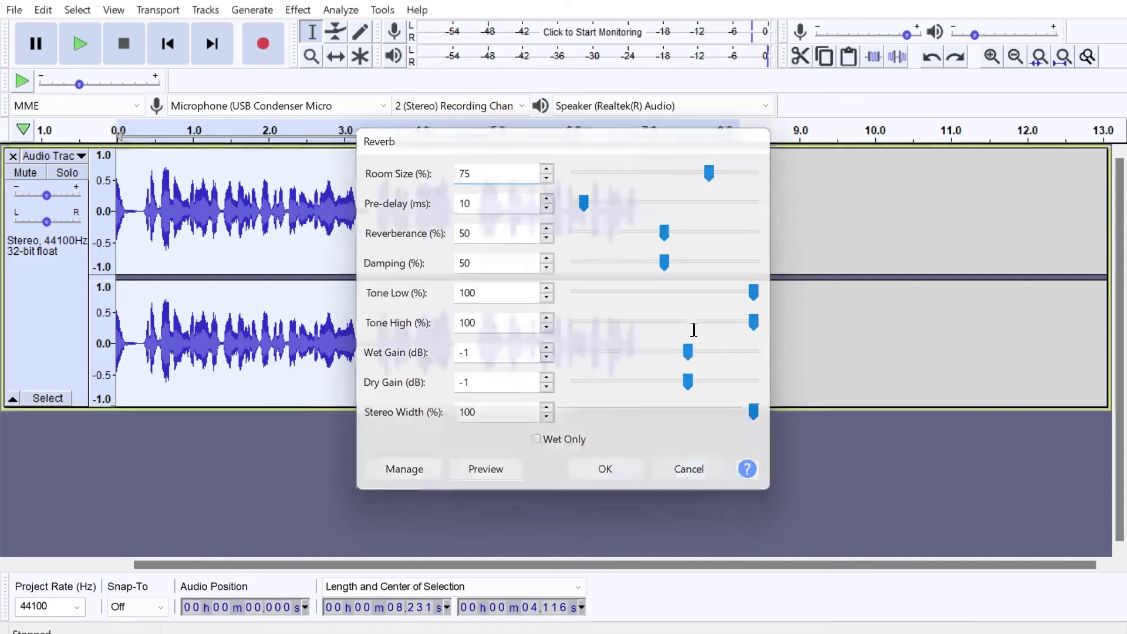
left_click(297, 10)
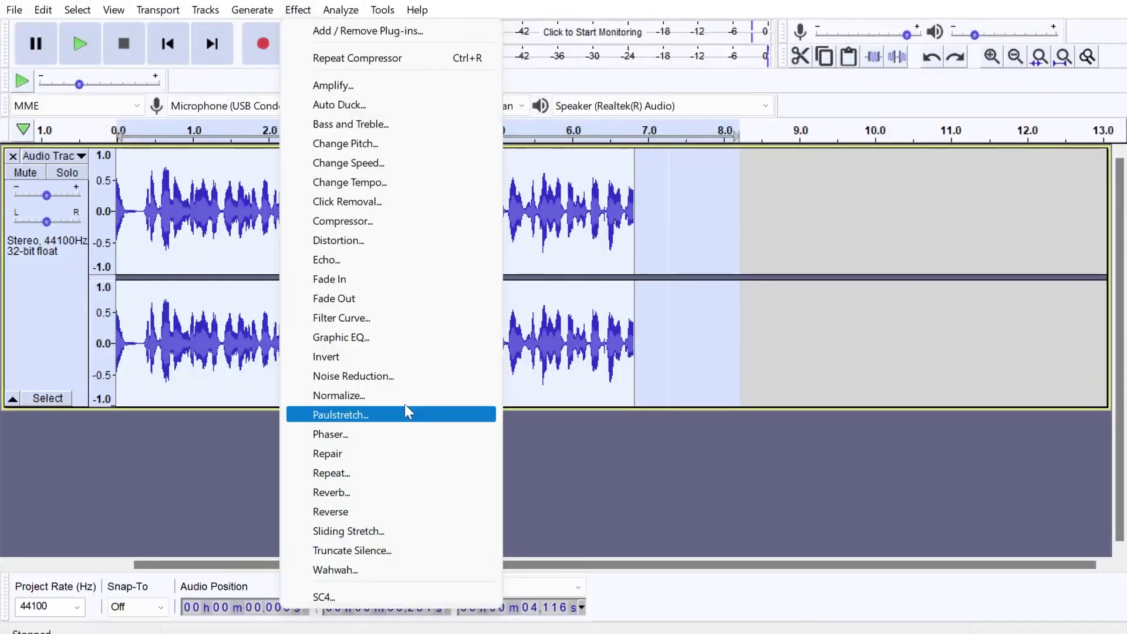
left_click(692, 245)
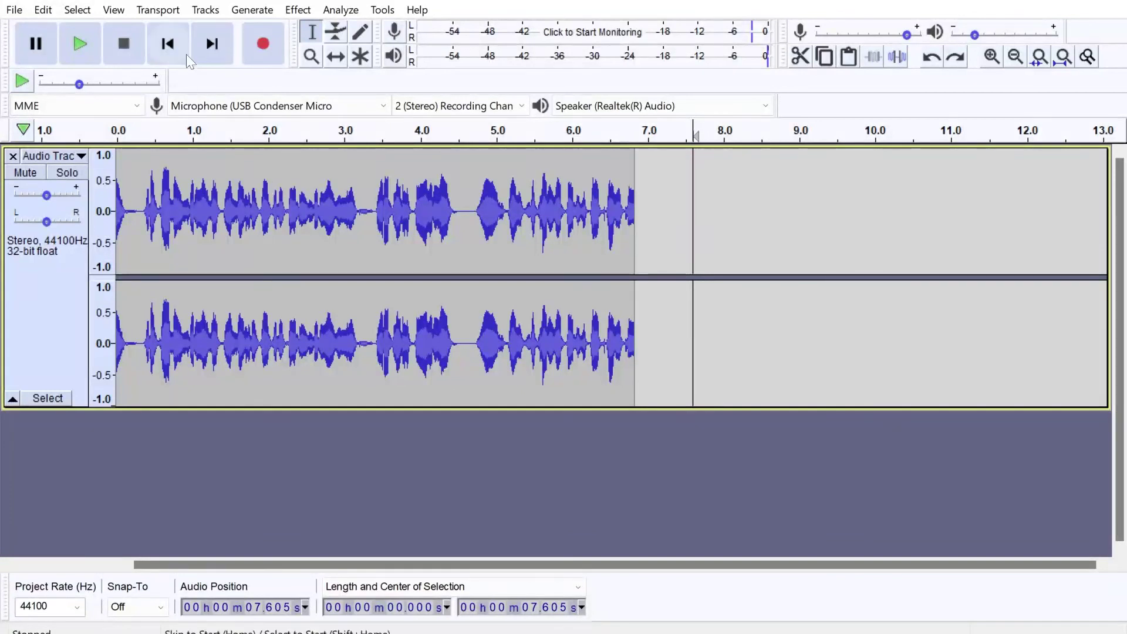
- Return the playback cursor to the start of the track and begin exporting the clip as WAV
left_click(165, 50)
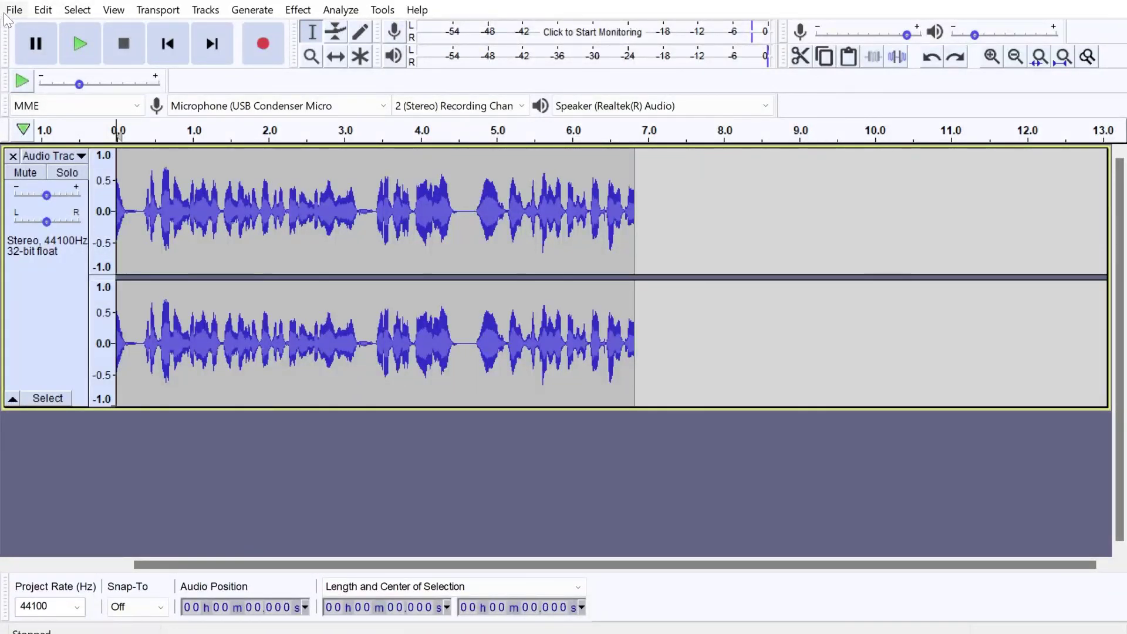
left_click(12, 10)
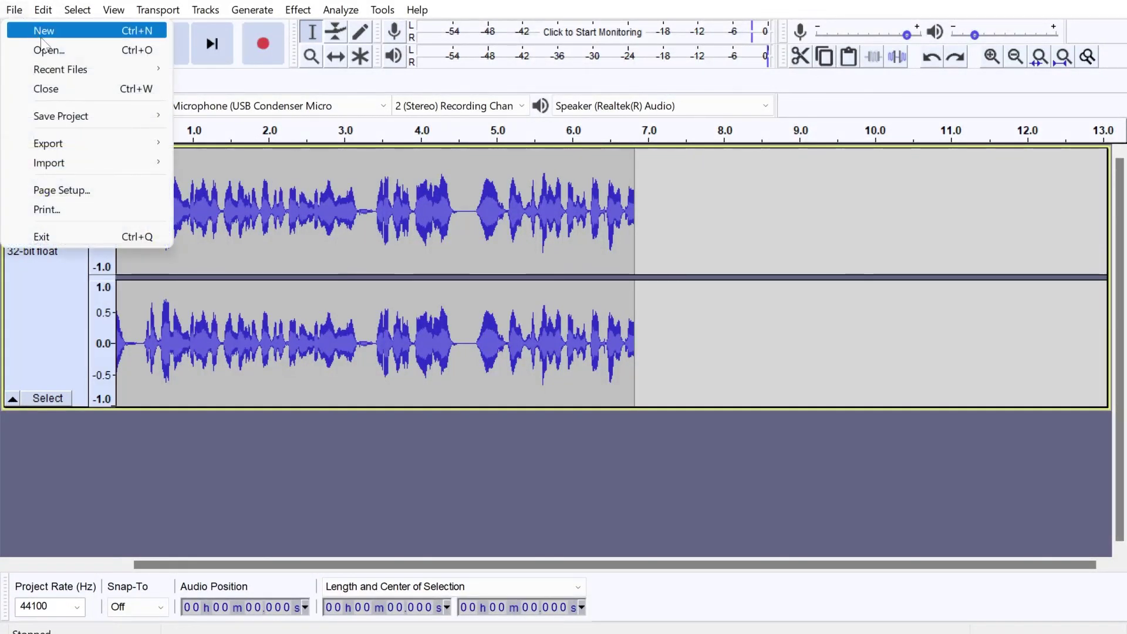
left_click(14, 11)
left_click(15, 11)
mouse_move(64, 143)
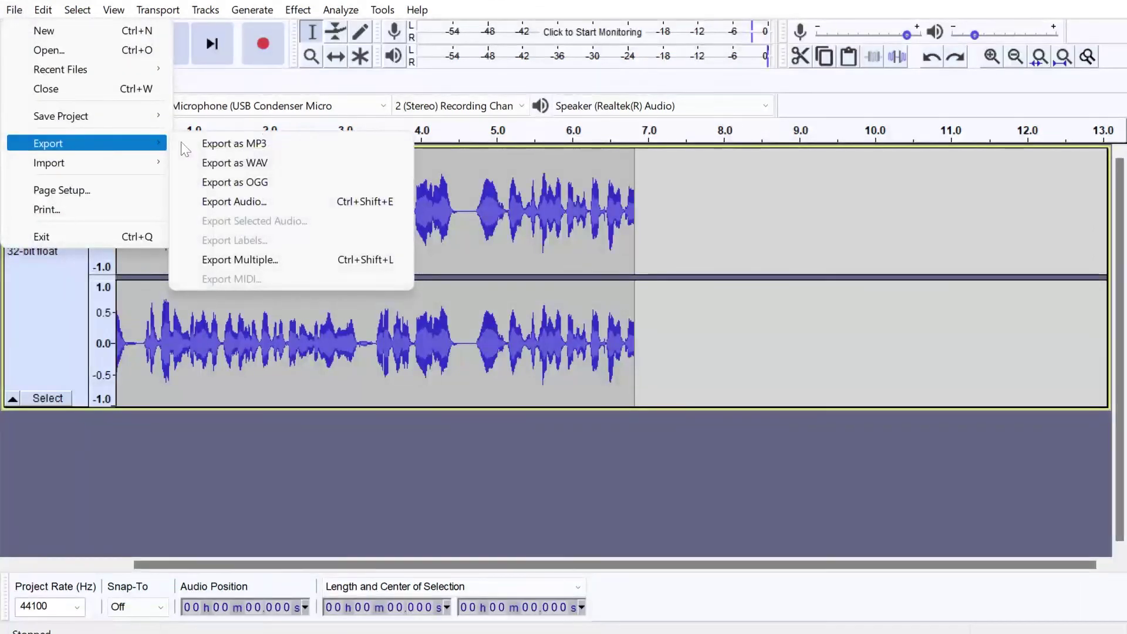
left_click(270, 168)
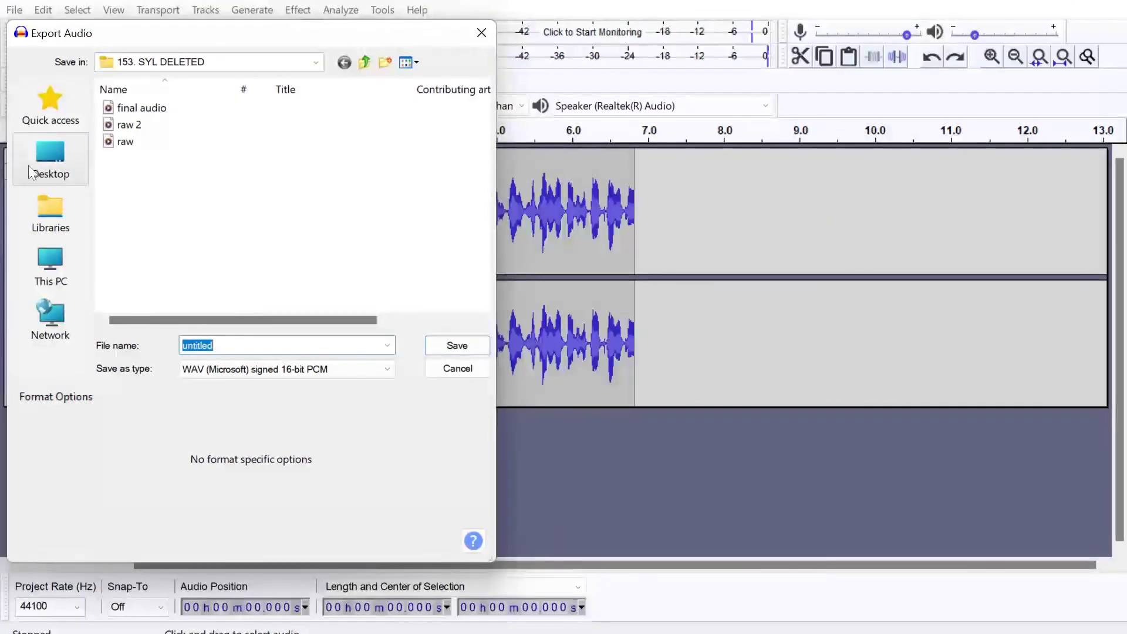
- Choose Desktop as the export location and keep WAV (Microsoft) signed 16-bit PCM as the file type
left_click(51, 160)
left_click(275, 365)
left_click(277, 370)
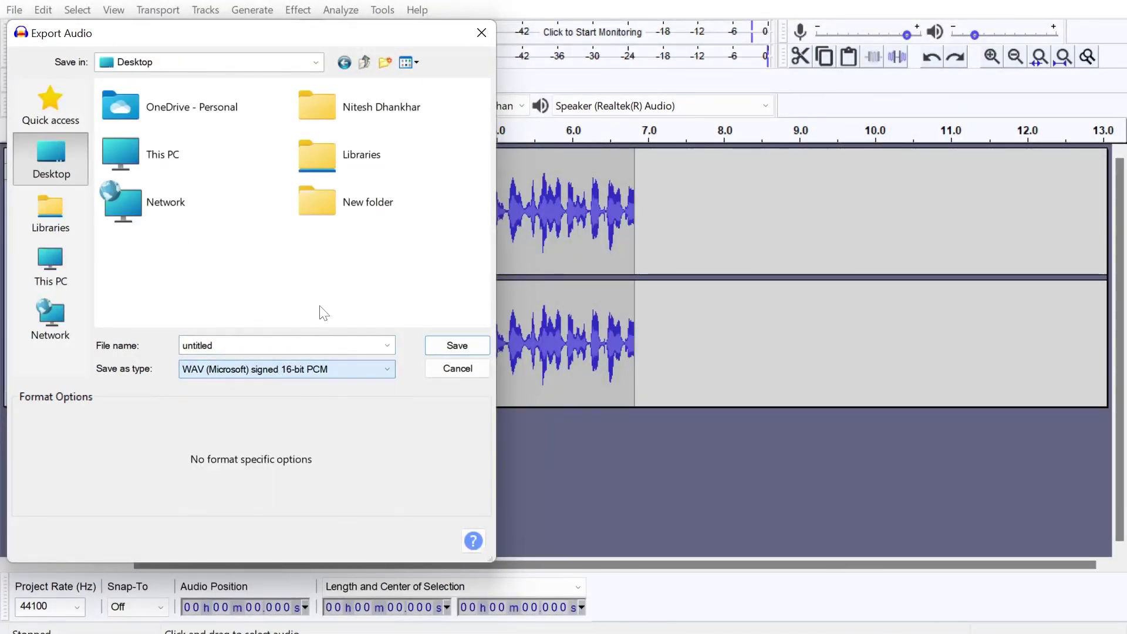